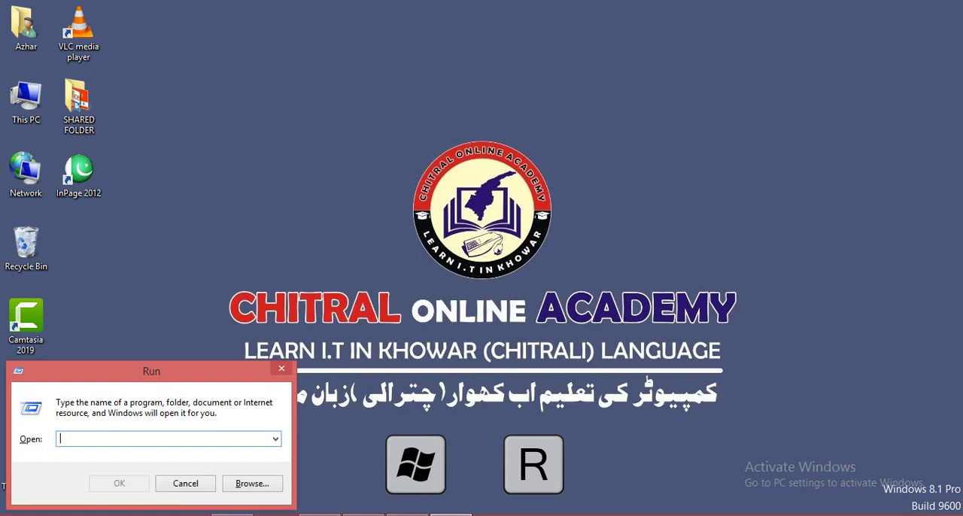
Launch Word through the Run dialog and create a blank document.
text(winw)
key(Down)
key(Return)
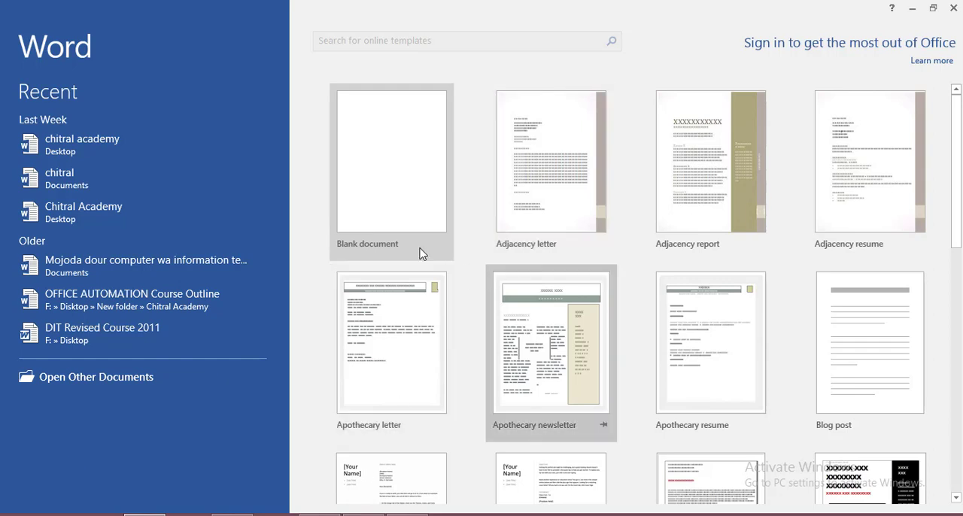
click(389, 174)
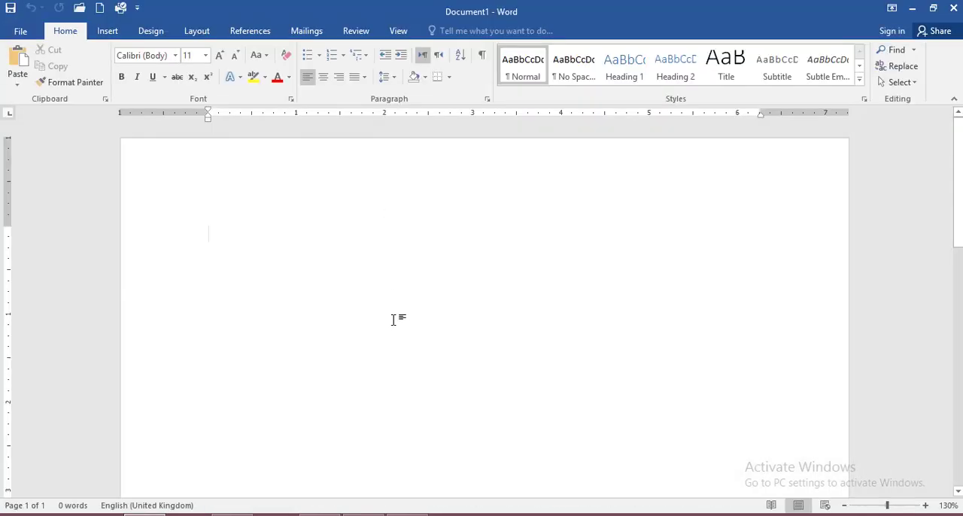
Insert a table with eight columns and seven rows into the blank document.
click(108, 32)
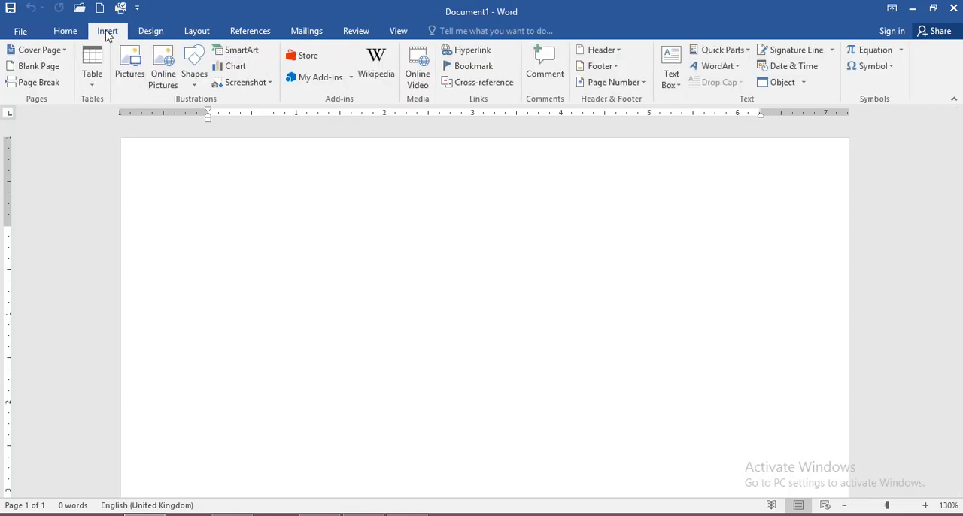
click(97, 79)
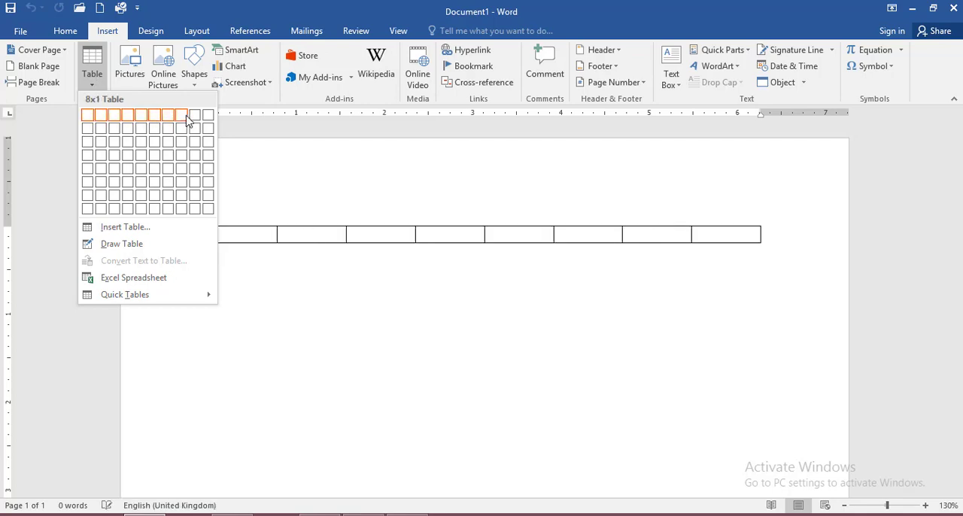
click(185, 206)
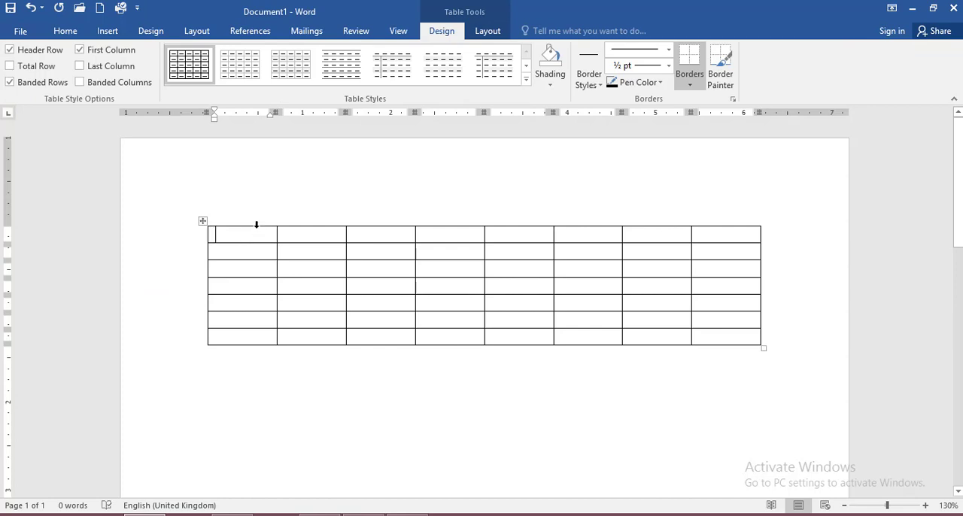
Enter the headings "S #", "Name" and "Father Name" in the first three cells of the table's first row.
text(S)
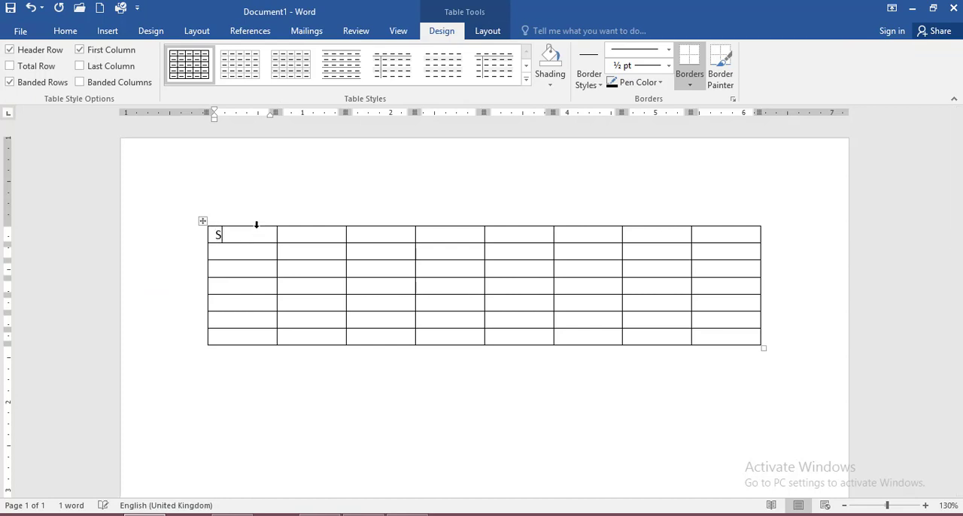
text( #)
key(Tab)
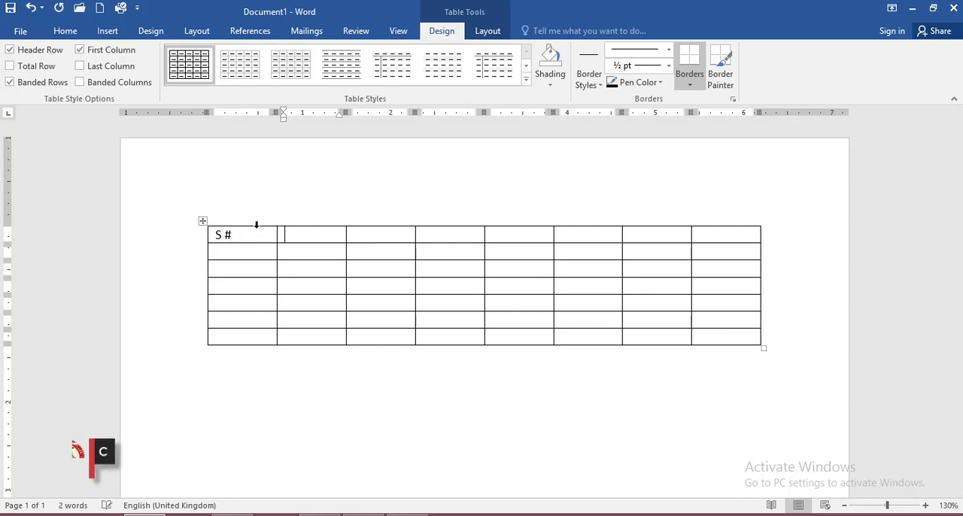
text(Name)
key(Tab)
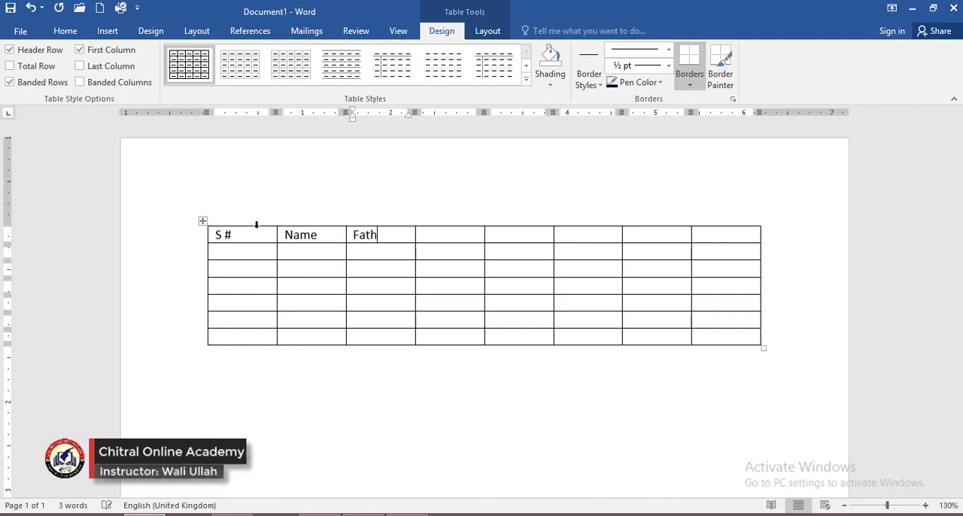
text(Father Nname)
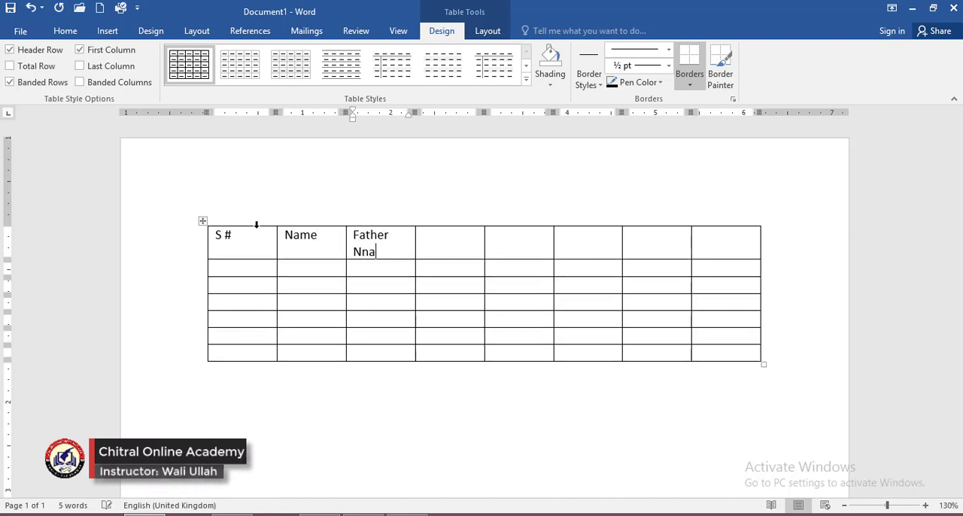
key(BackSpace)
key(BackSpace)
text(ame)
key(Tab)
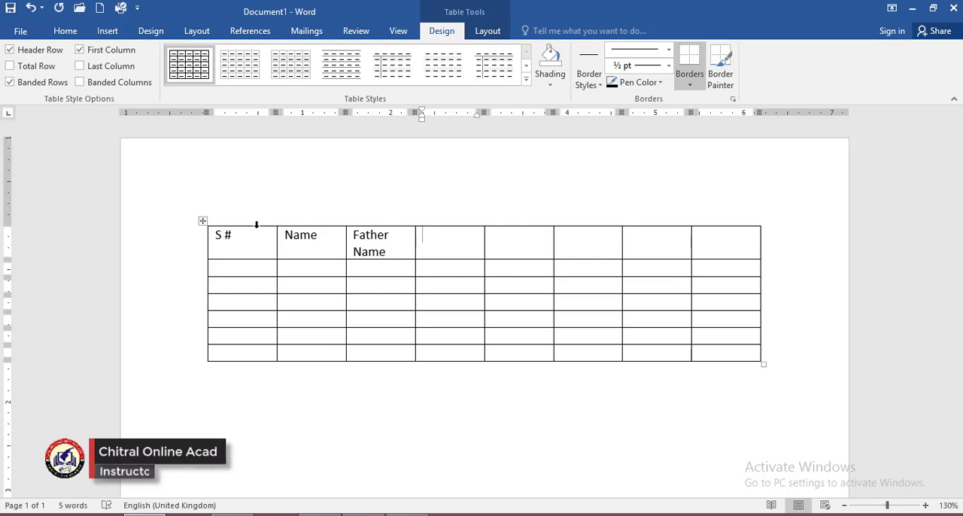
Fill in the fourth and fifth column headings as "Qualification" and "Mobile #".
text(Qual)
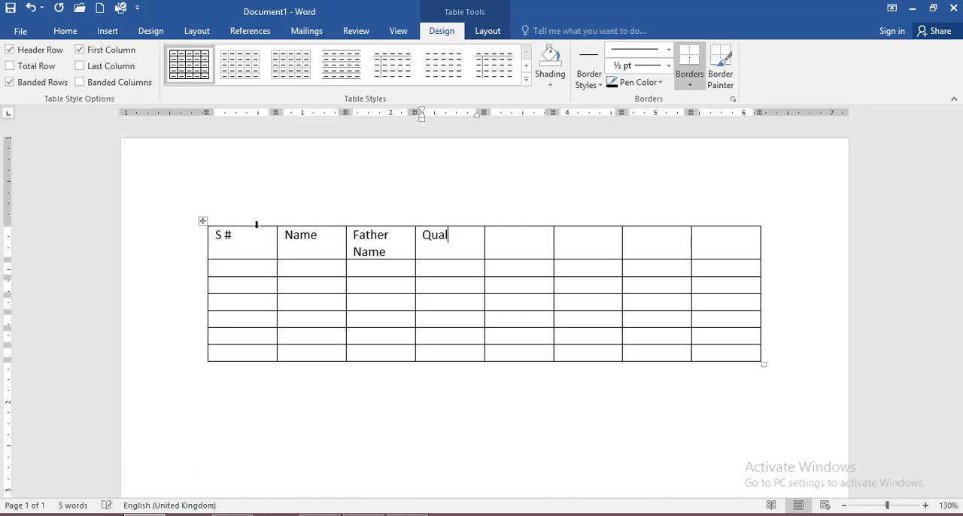
text(ifi at)
text(cation)
key(Tab)
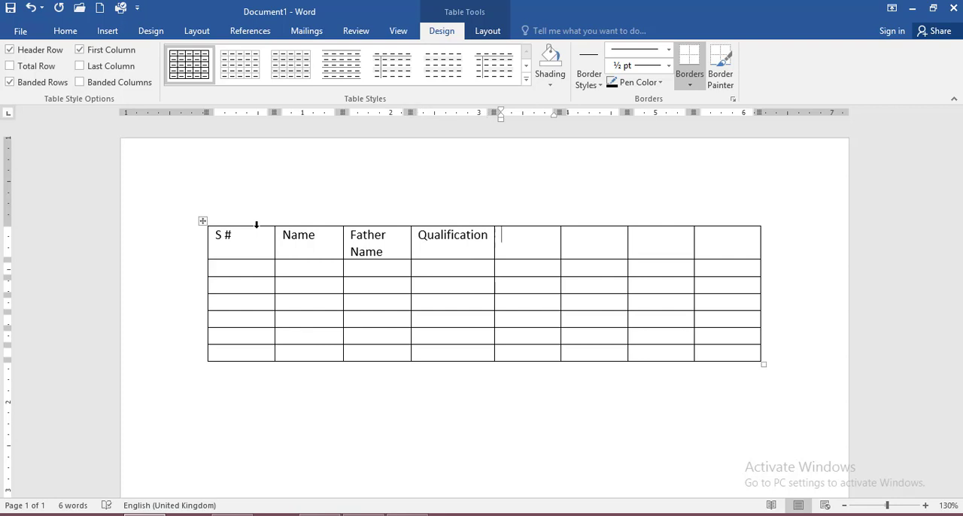
text(Mob)
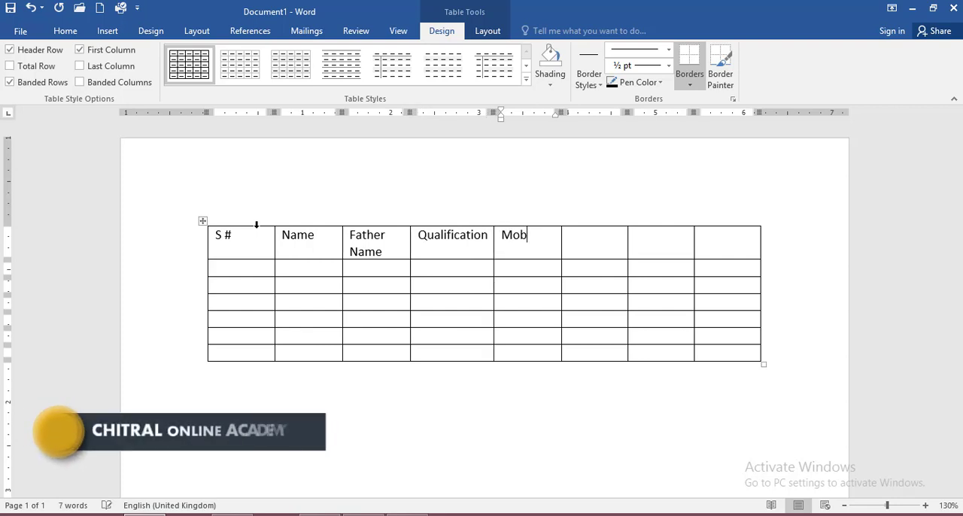
text(ile #)
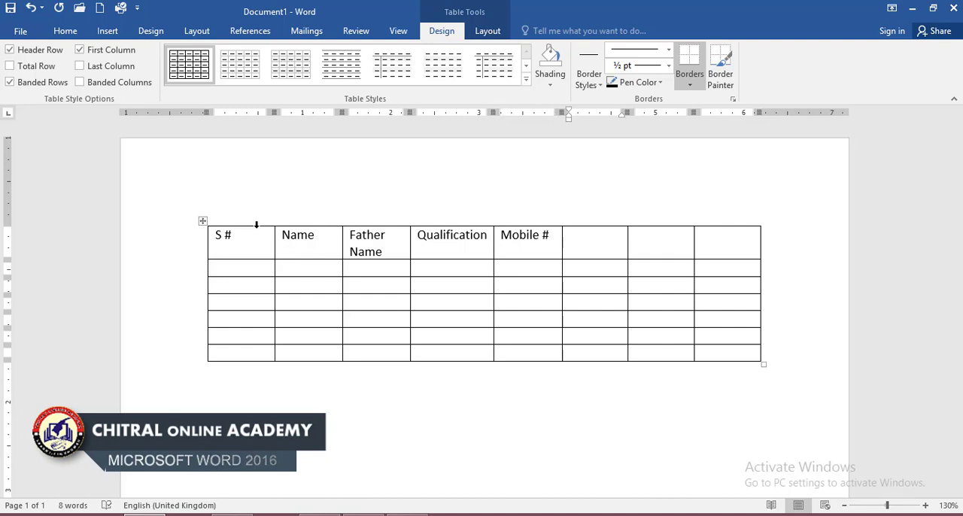
text(CNIC #)
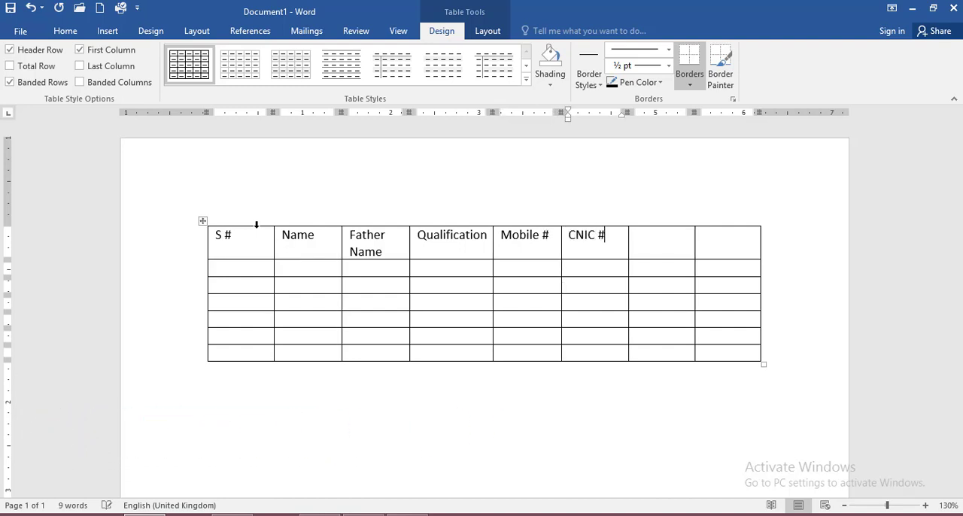
Complete the heading row with "CNIC #", "Address" and "Signature" in the last three columns.
key(Tab)
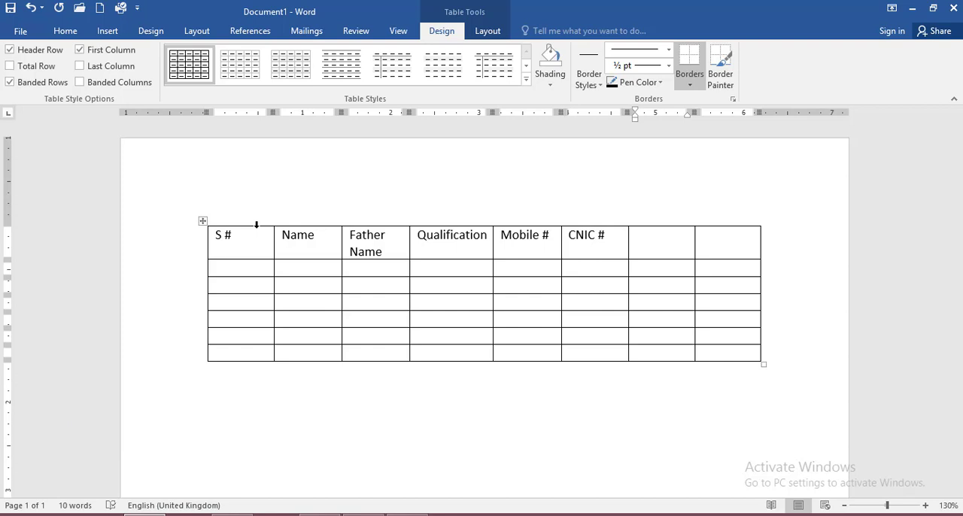
text(Address)
key(Tab)
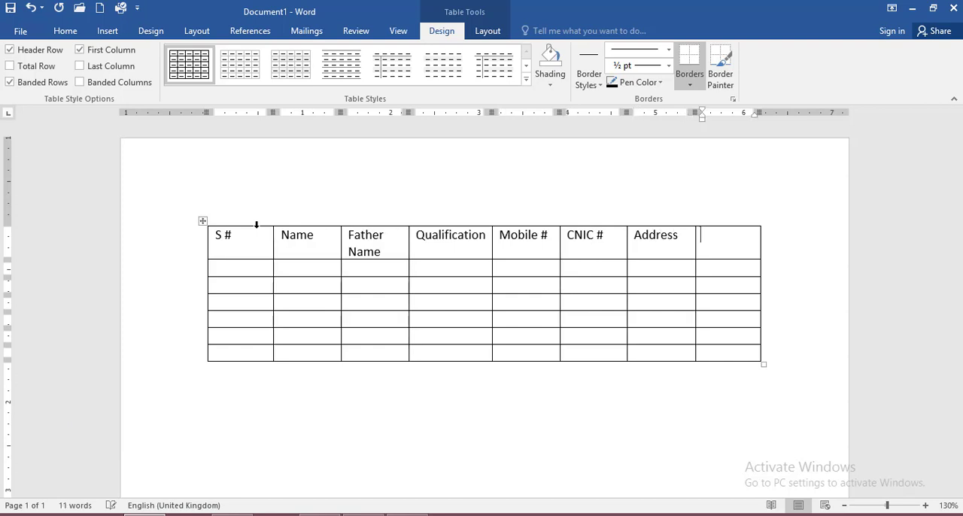
text(Sig)
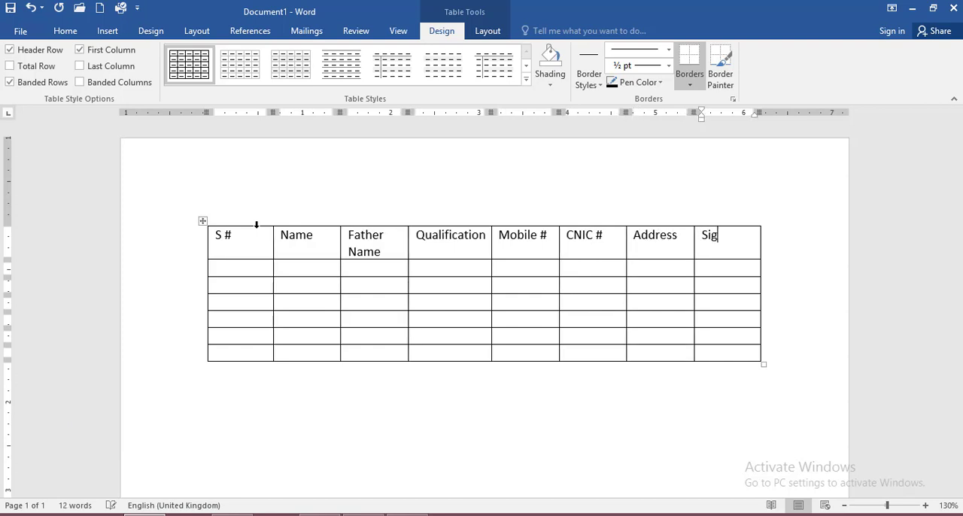
text(nature)
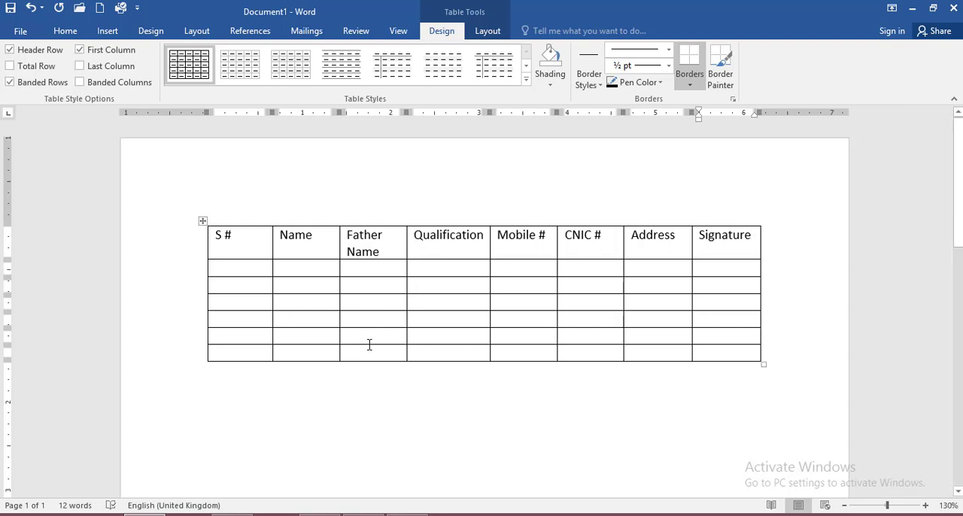
Save the document to the Desktop as a Word Document named "Table Style".
key(ctrl+s)
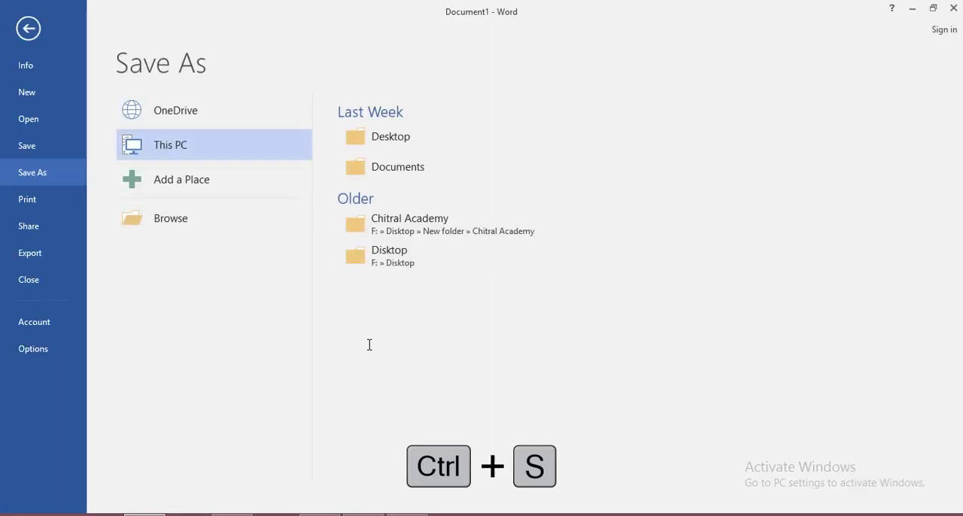
click(397, 148)
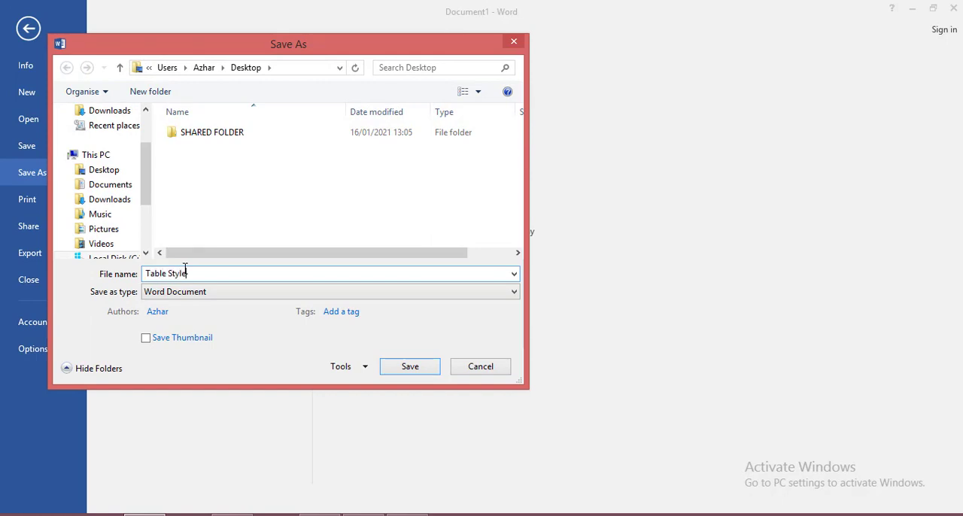
click(397, 371)
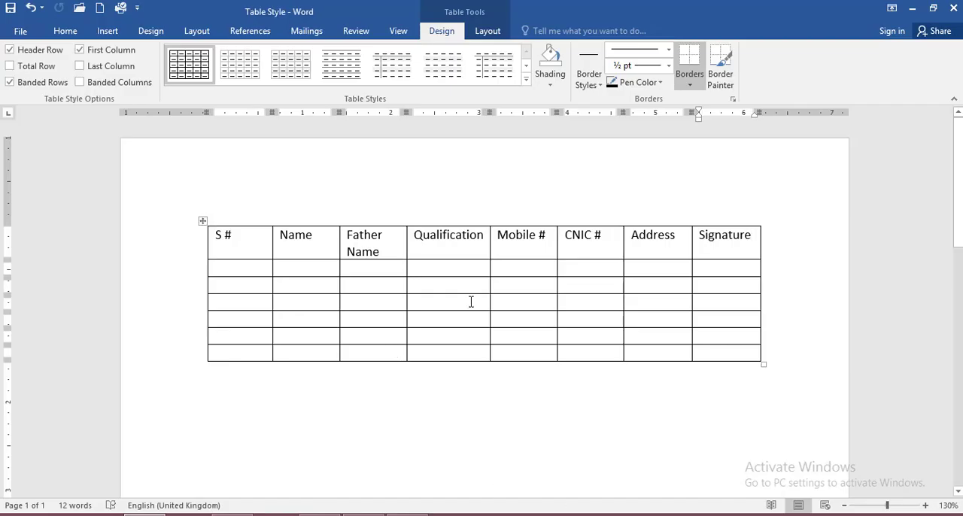
click(107, 31)
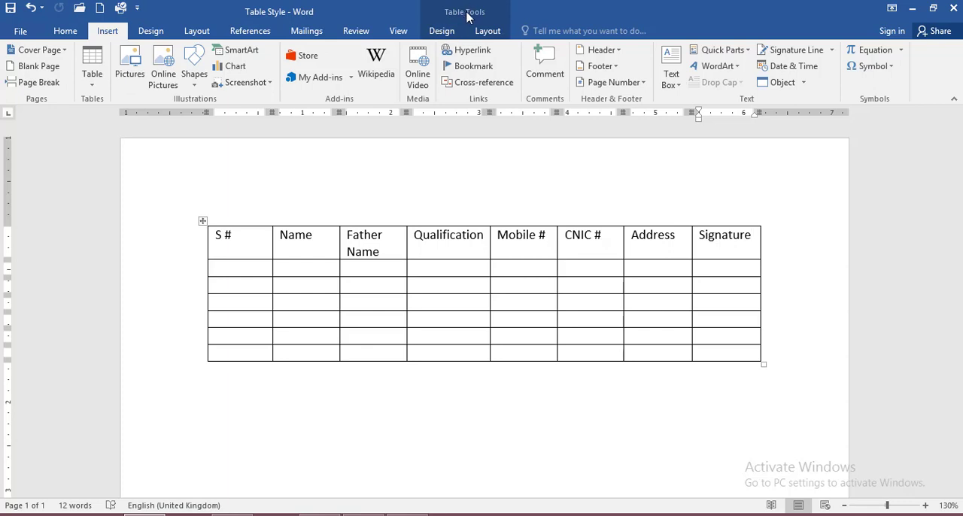
click(450, 37)
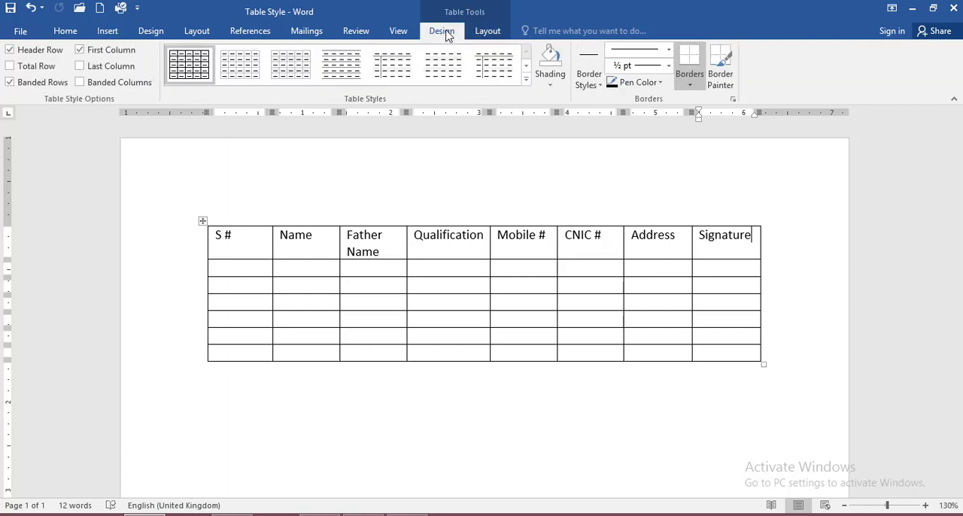
click(489, 33)
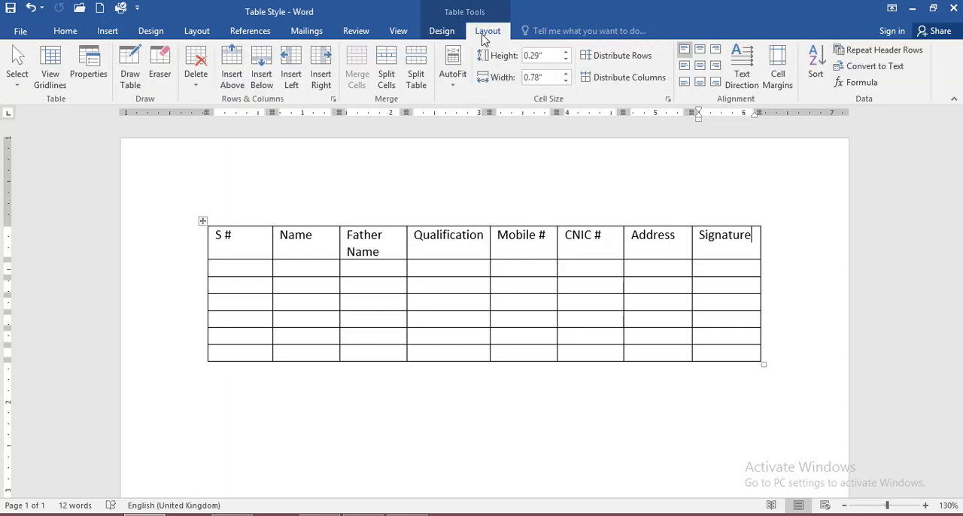
click(449, 33)
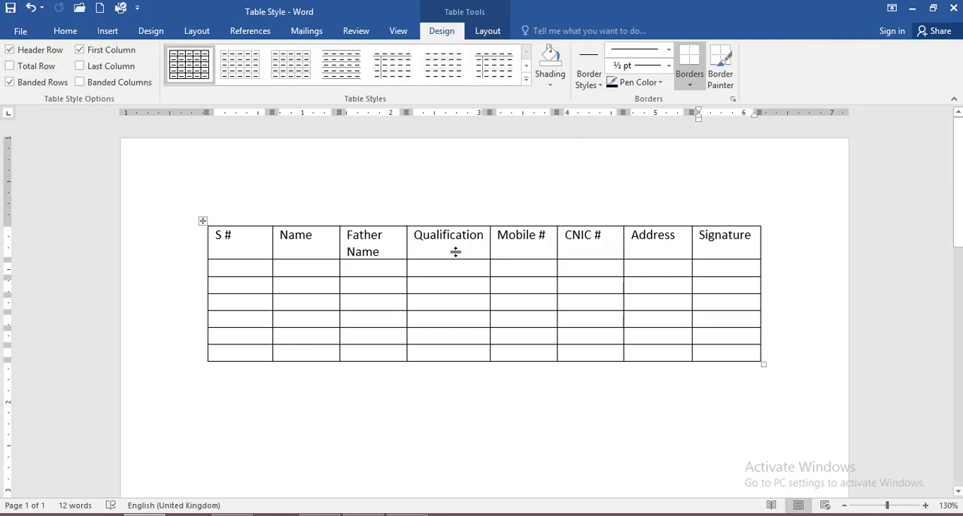
click(488, 33)
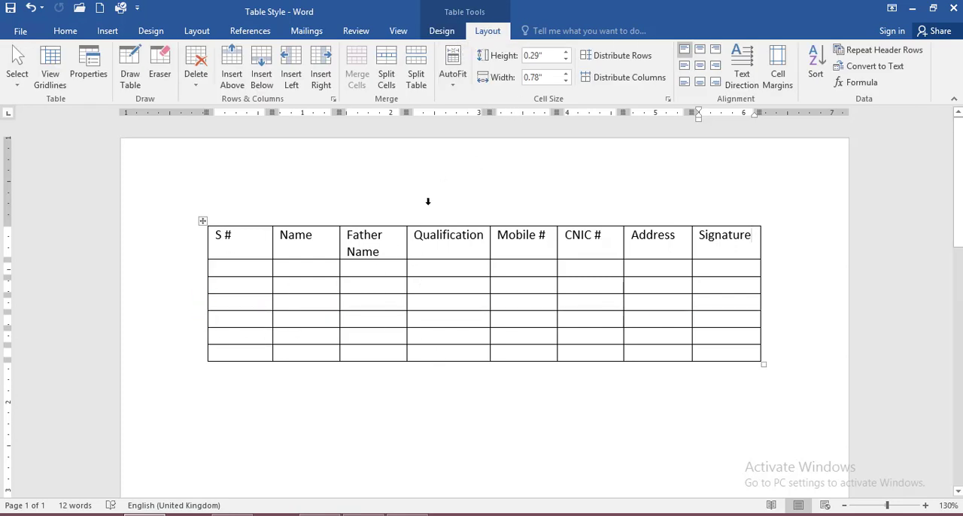
Apply the orange grid table style with a solid orange header row and first column to the table.
click(444, 30)
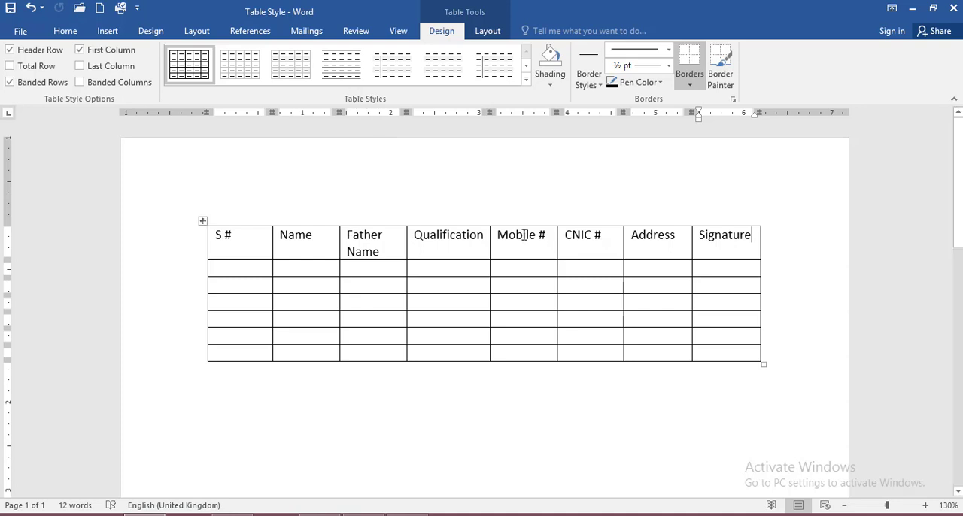
click(526, 78)
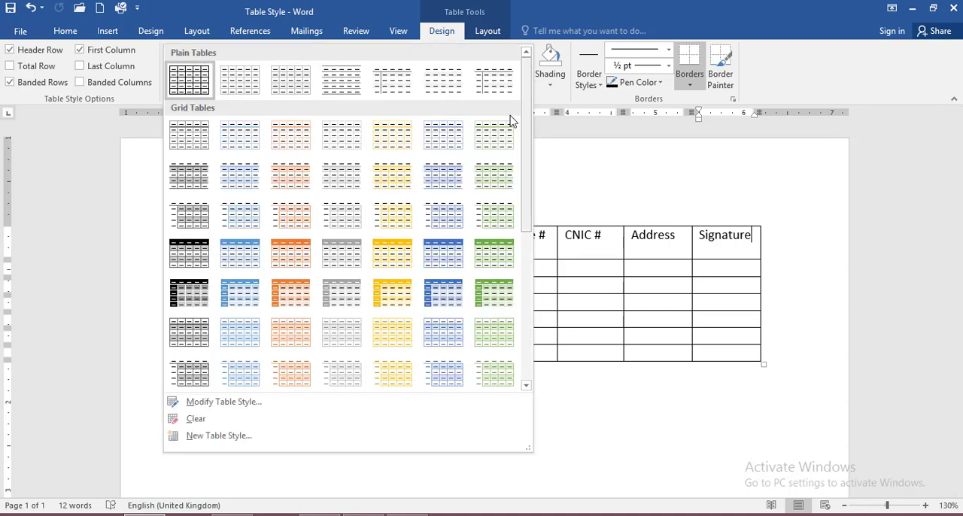
click(292, 295)
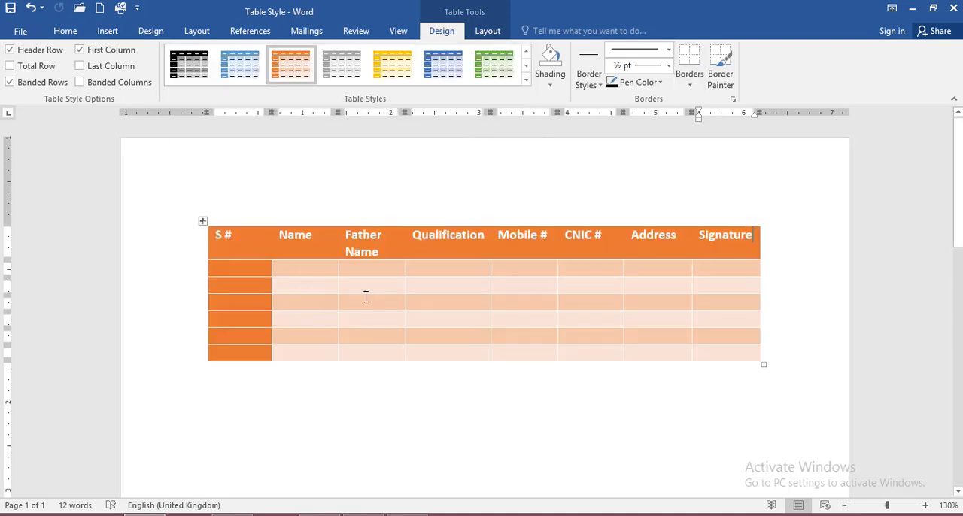
Turn the table's Header Row formatting off and back on.
click(24, 54)
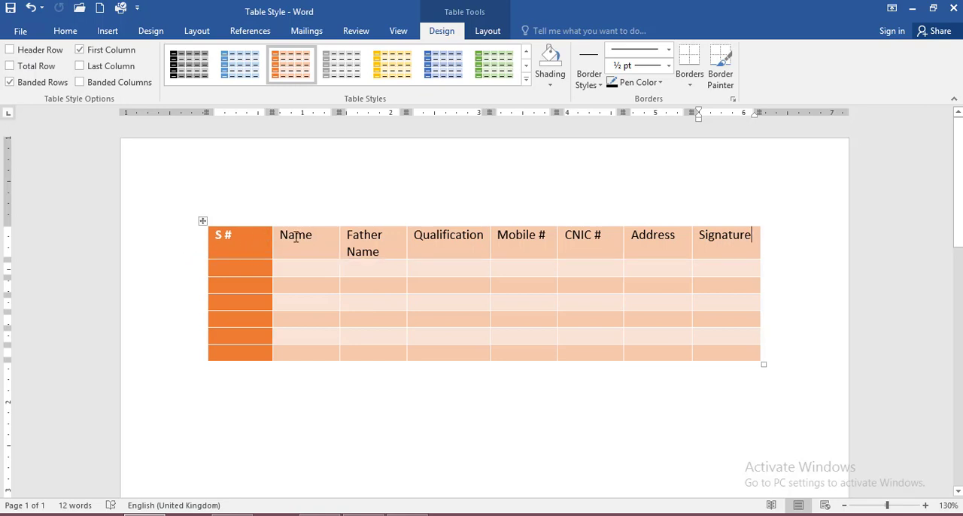
click(26, 50)
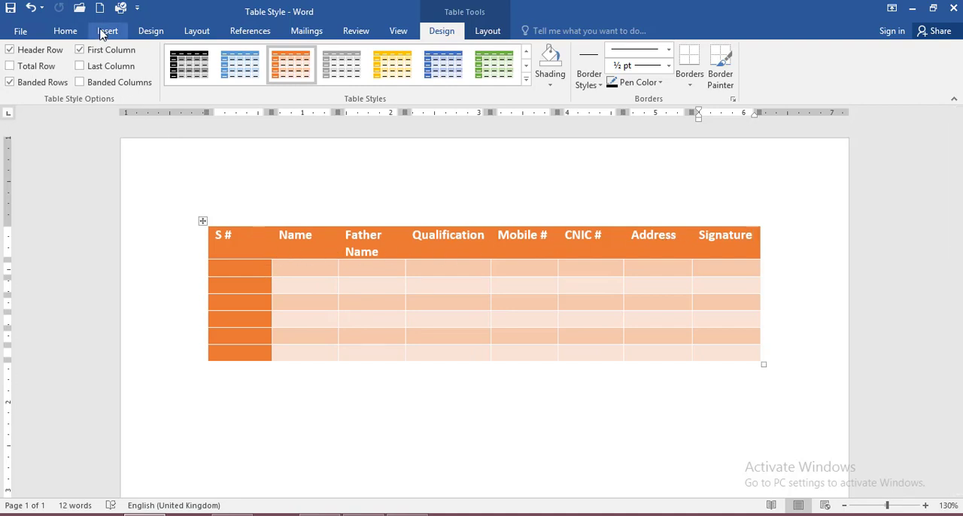
Turn off the special First Column formatting of the table.
click(104, 57)
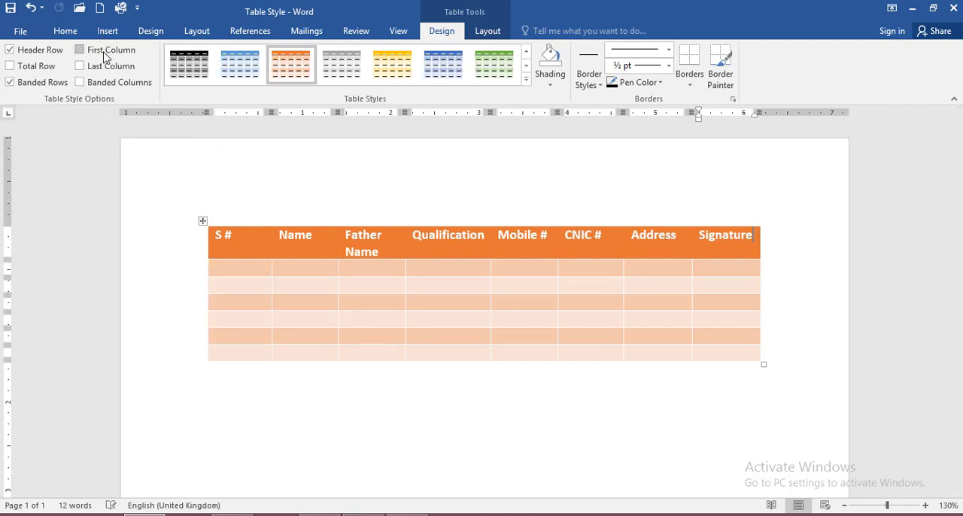
click(104, 57)
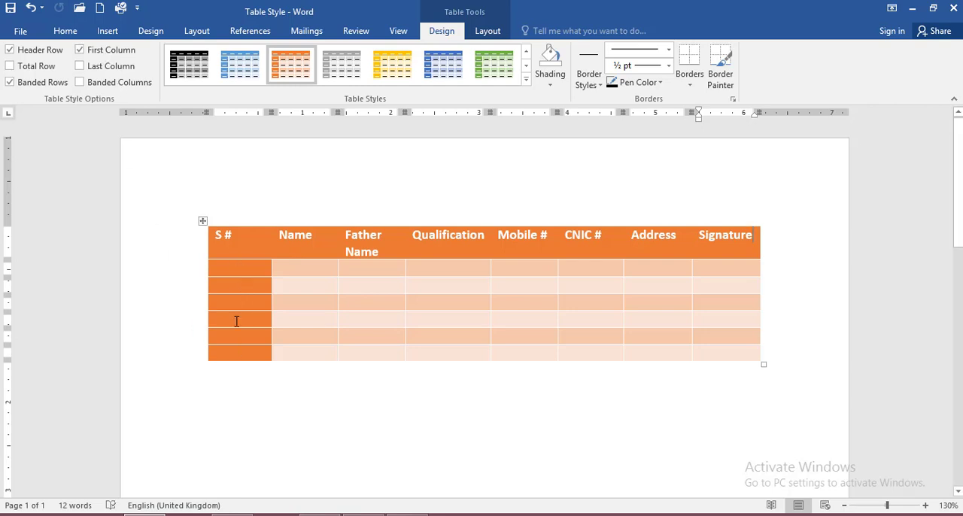
click(98, 50)
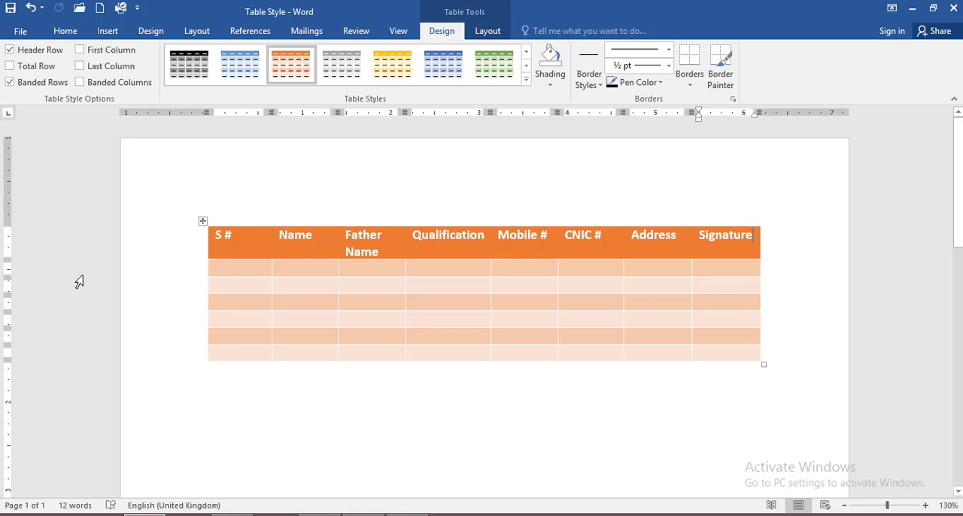
Turn the table's Total Row formatting on and back off.
click(30, 70)
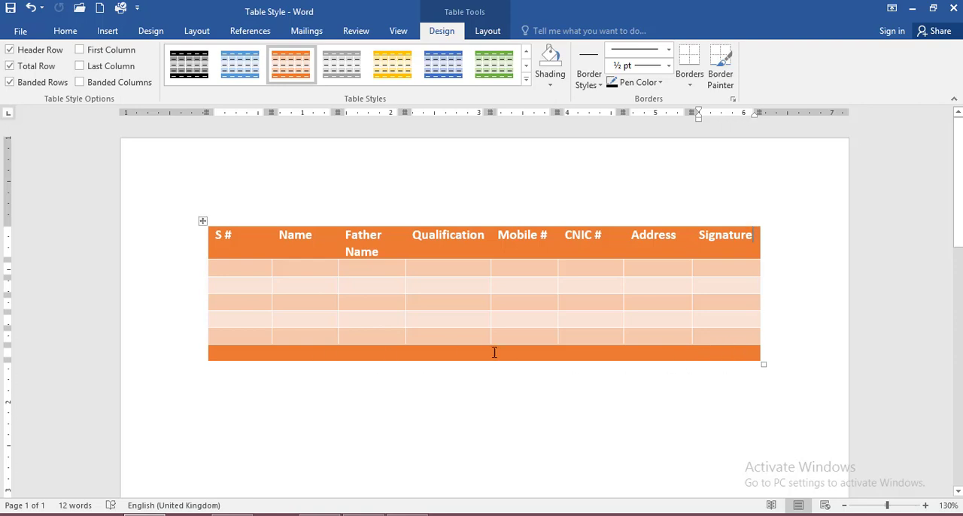
click(27, 69)
click(27, 70)
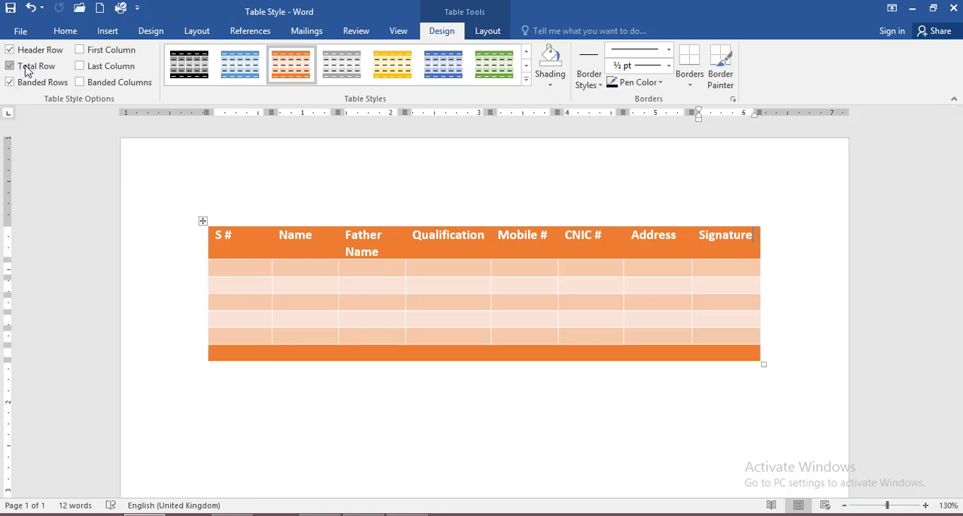
click(27, 69)
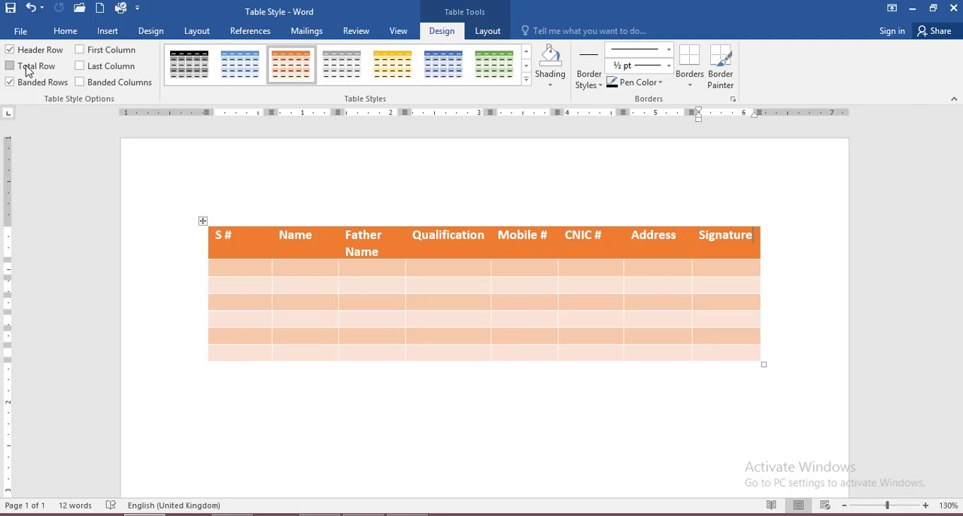
Turn on the Last Column and First Column formatting of the table, and turn both off again.
click(86, 66)
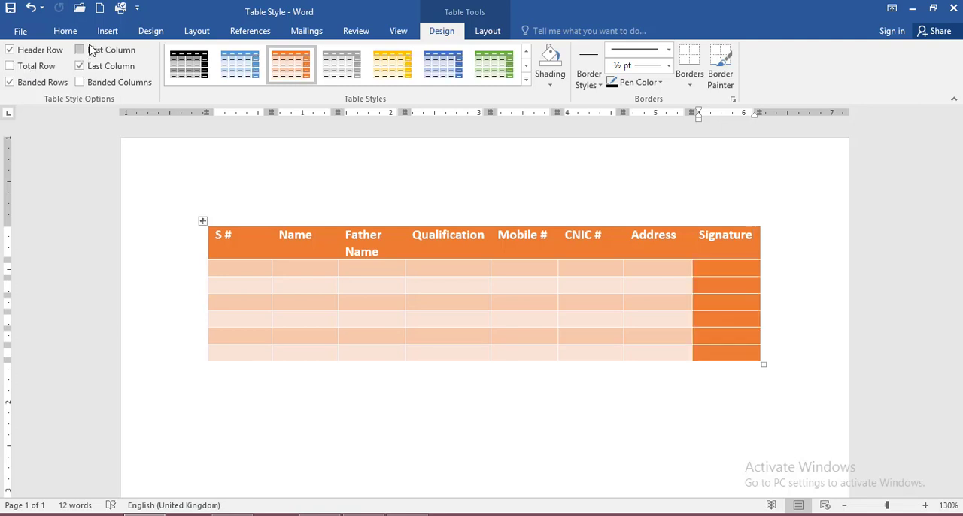
click(89, 50)
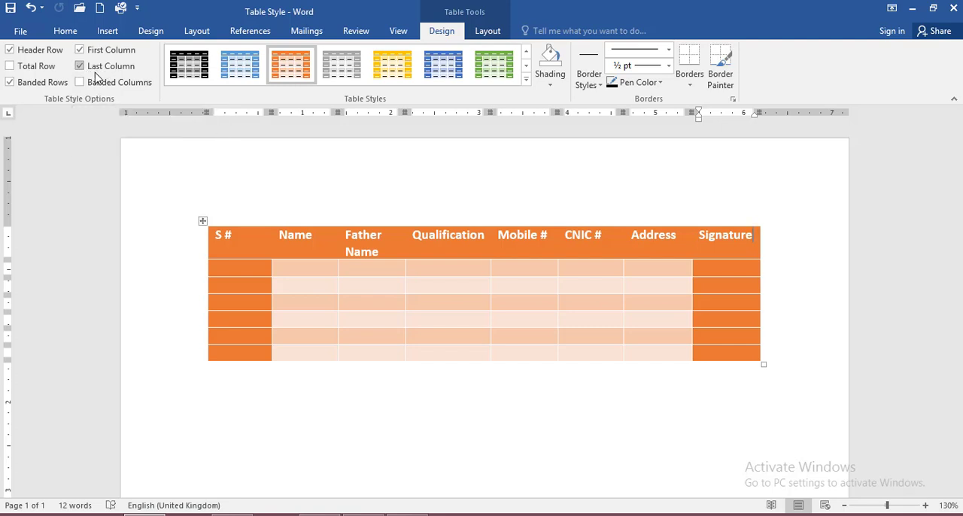
click(82, 67)
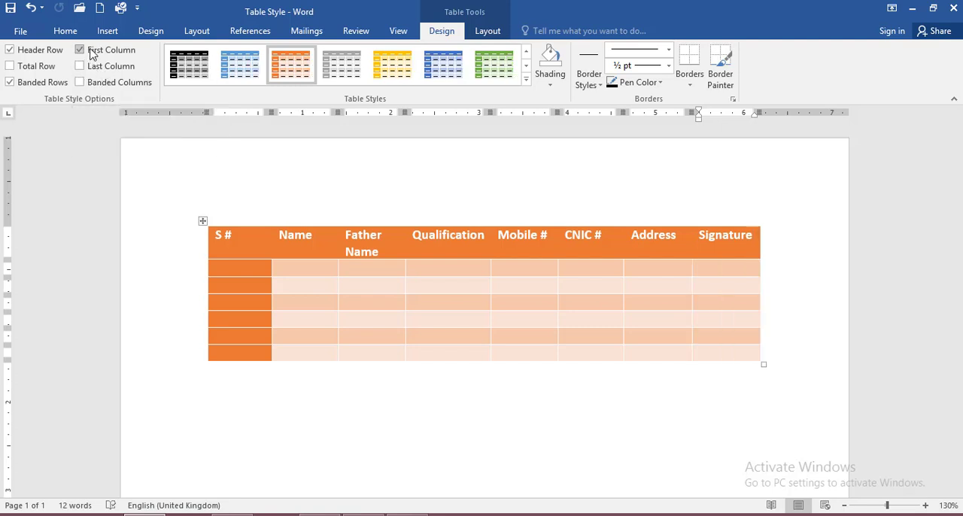
click(81, 50)
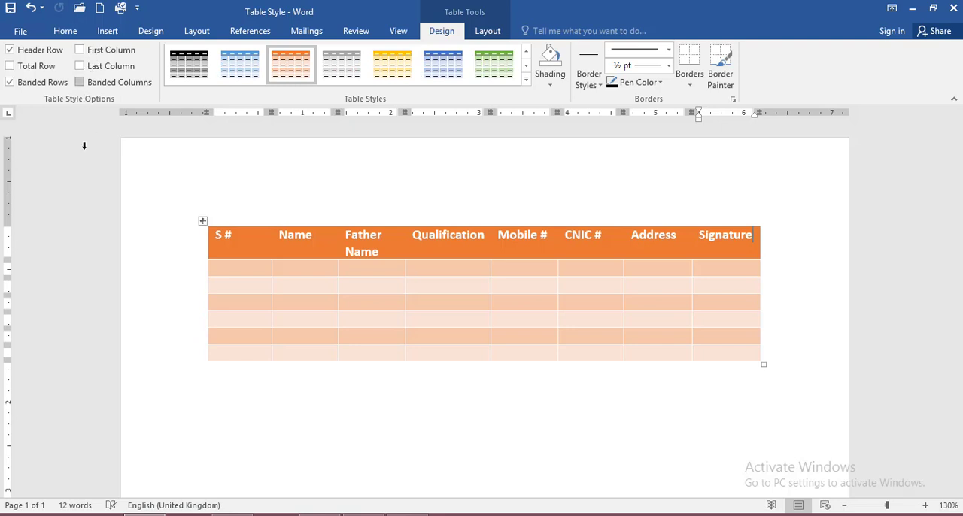
Turn off the table's Banded Rows formatting, and switch Banded Columns on and back off.
click(35, 85)
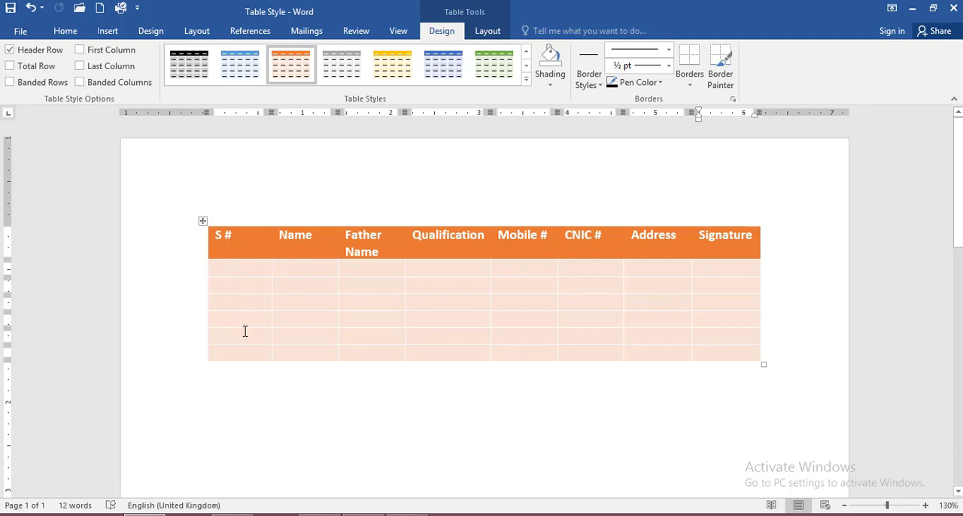
click(30, 82)
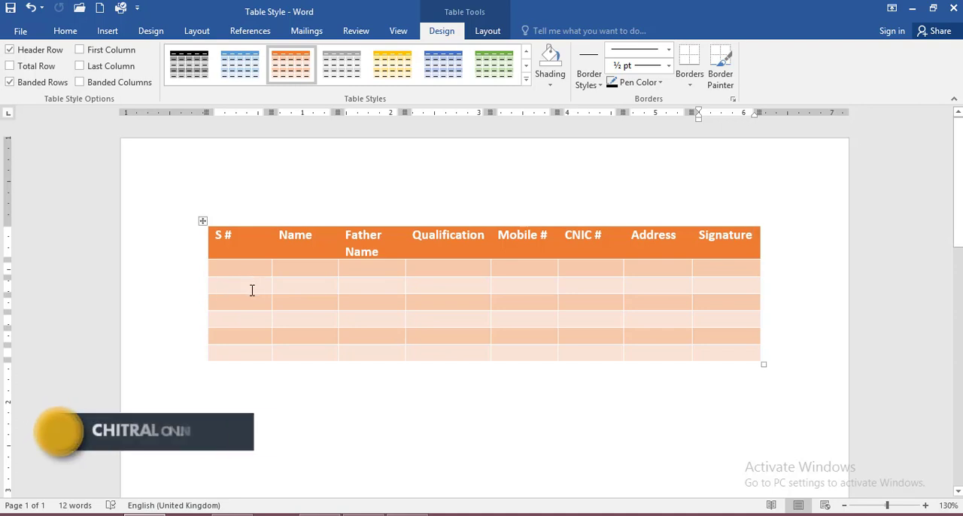
click(43, 85)
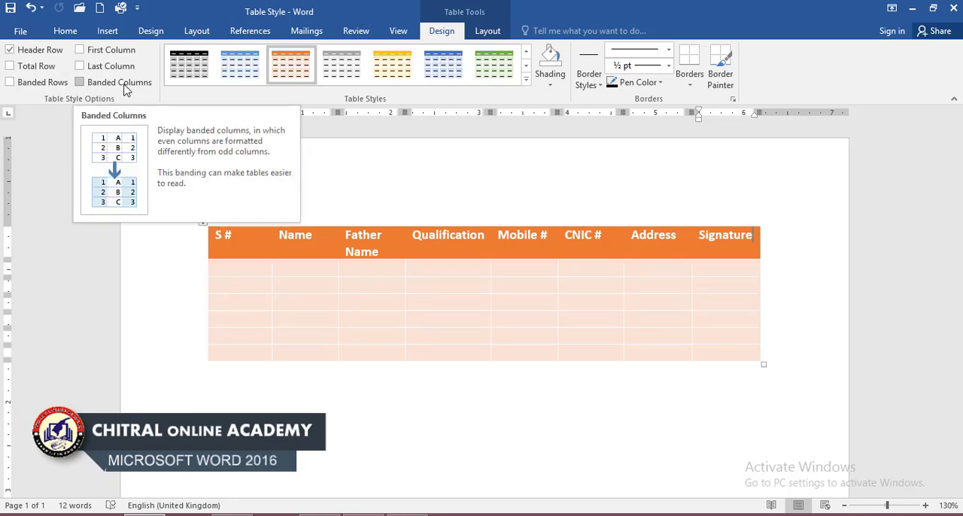
click(128, 84)
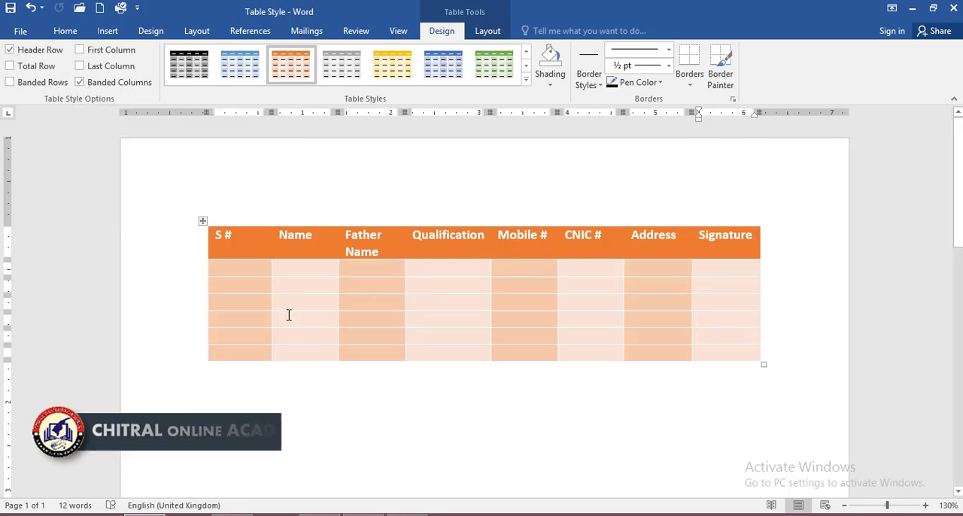
click(94, 84)
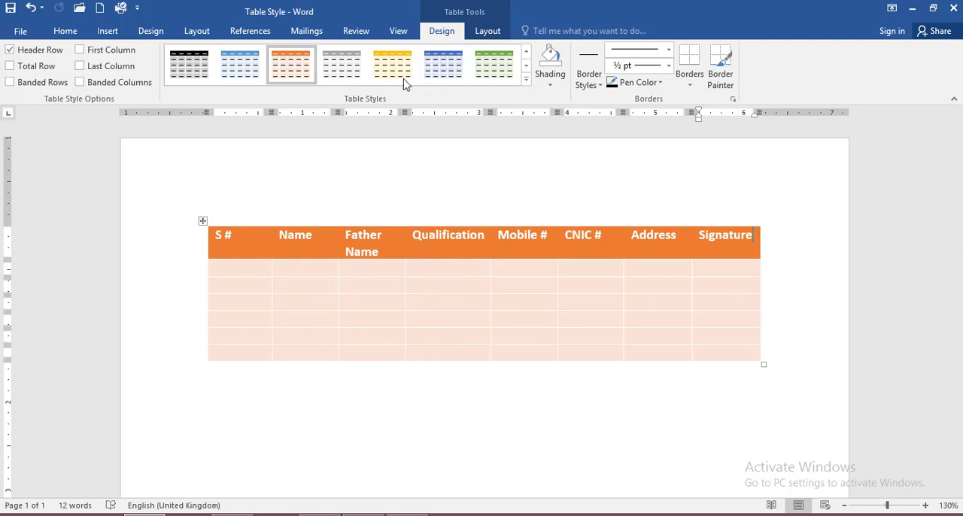
Apply the first plain table style with a simple black grid to the table.
click(526, 79)
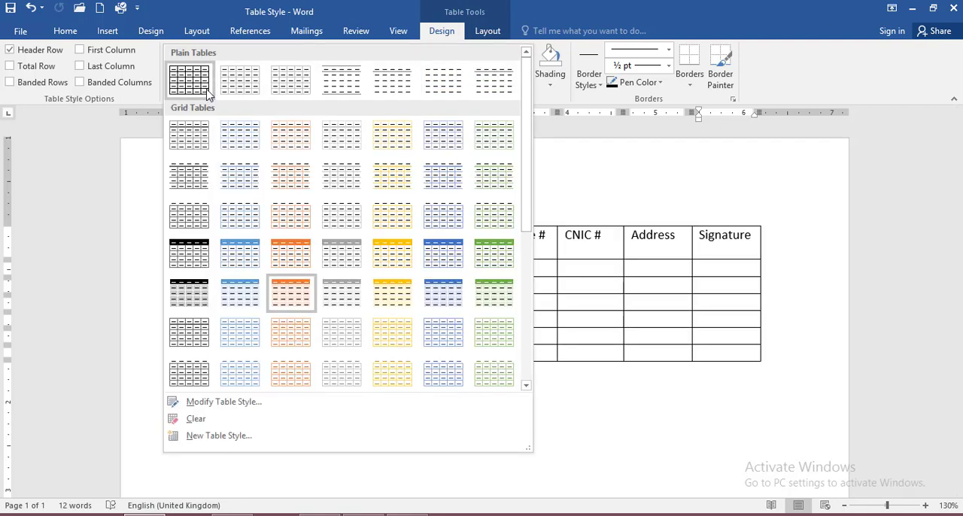
click(572, 189)
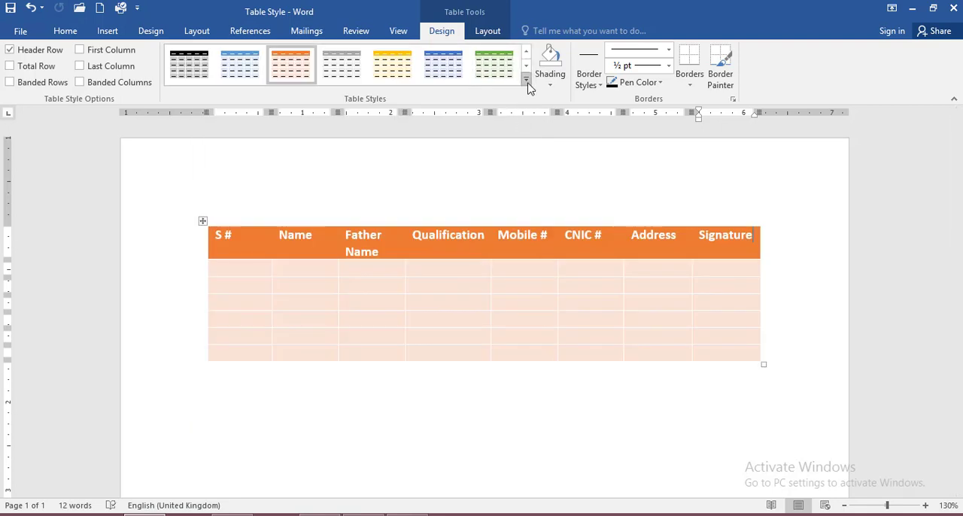
click(527, 82)
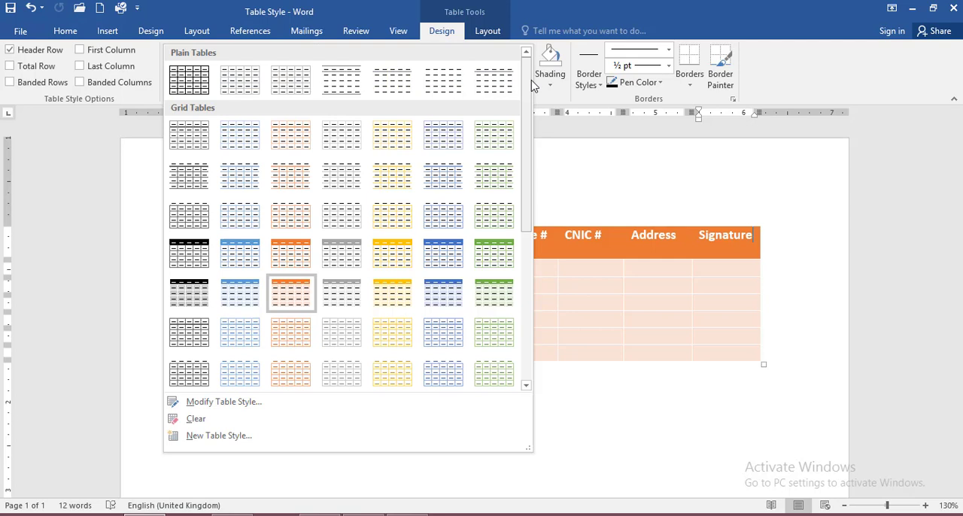
click(189, 82)
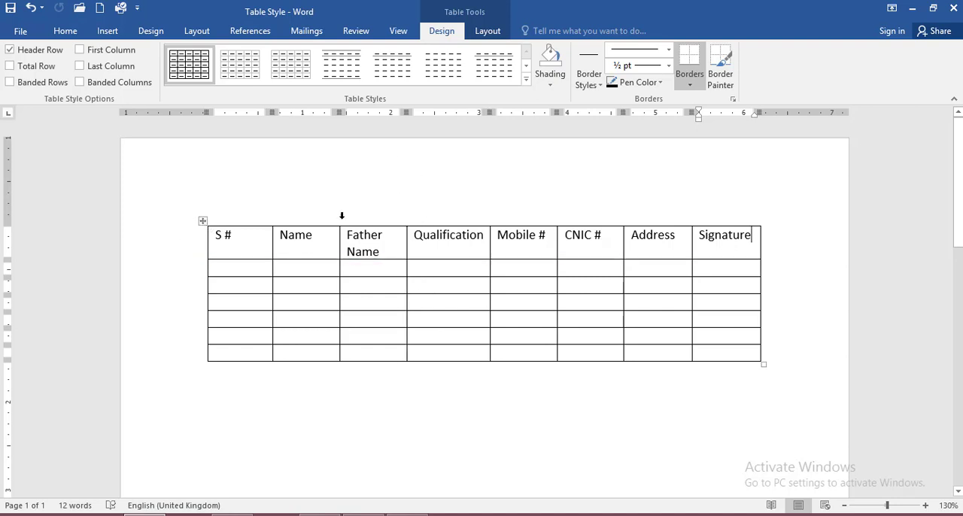
Shade the table's header row in the dark gold theme colour.
click(185, 252)
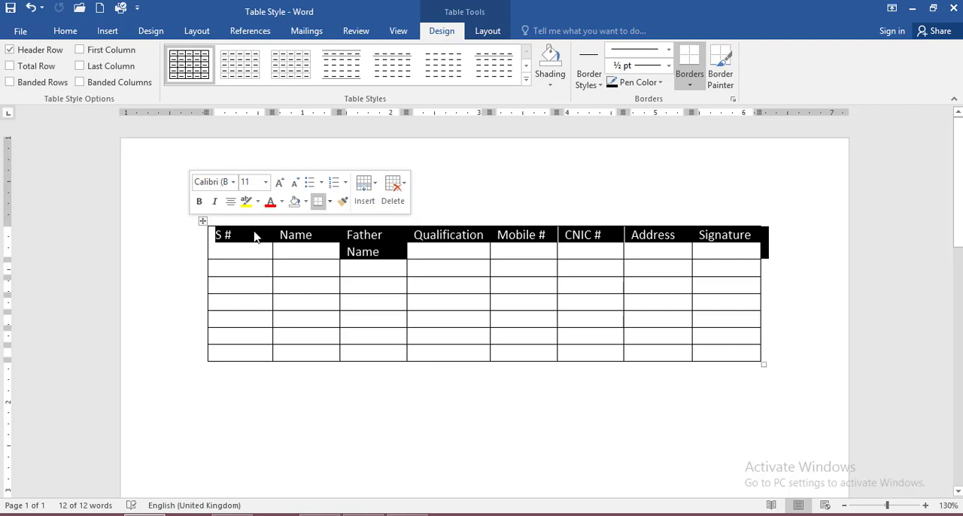
click(559, 83)
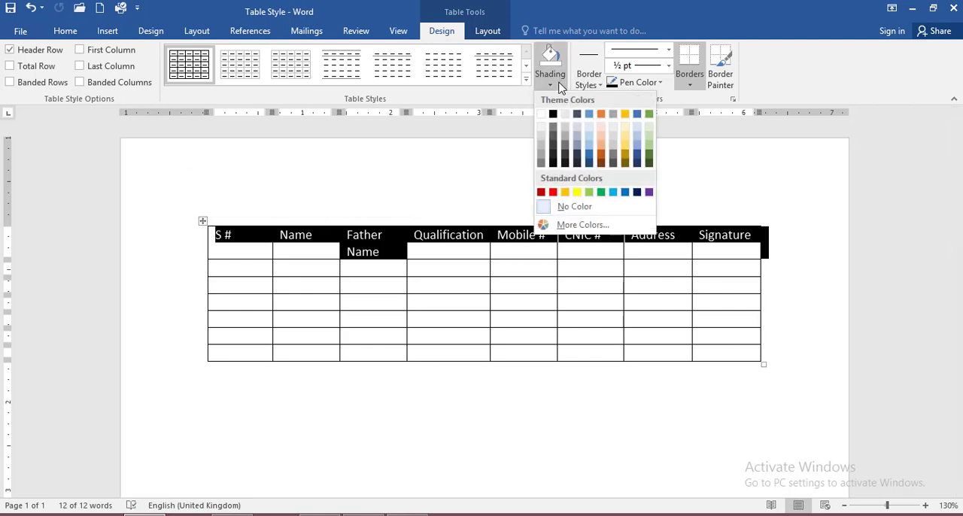
click(626, 149)
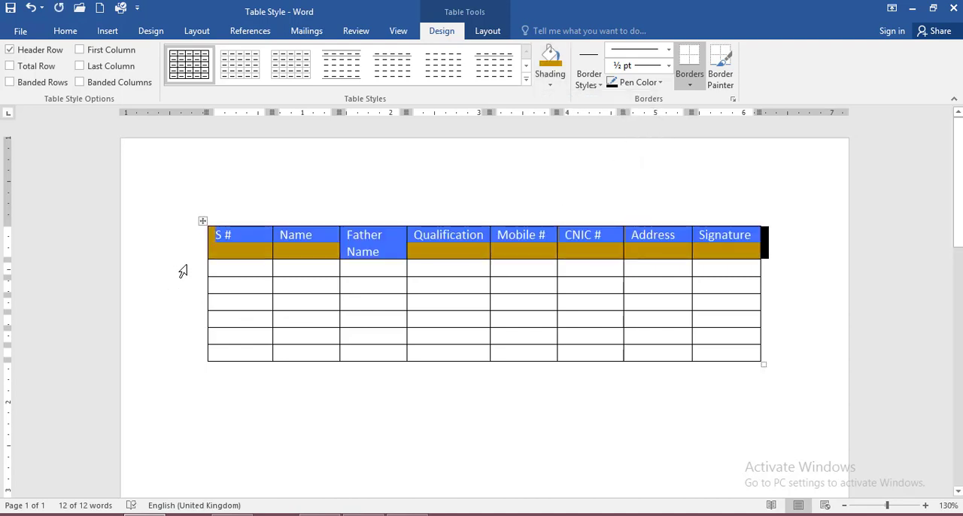
Shade all the empty rows below the header in a light orange theme colour.
drag(182, 271, 200, 354)
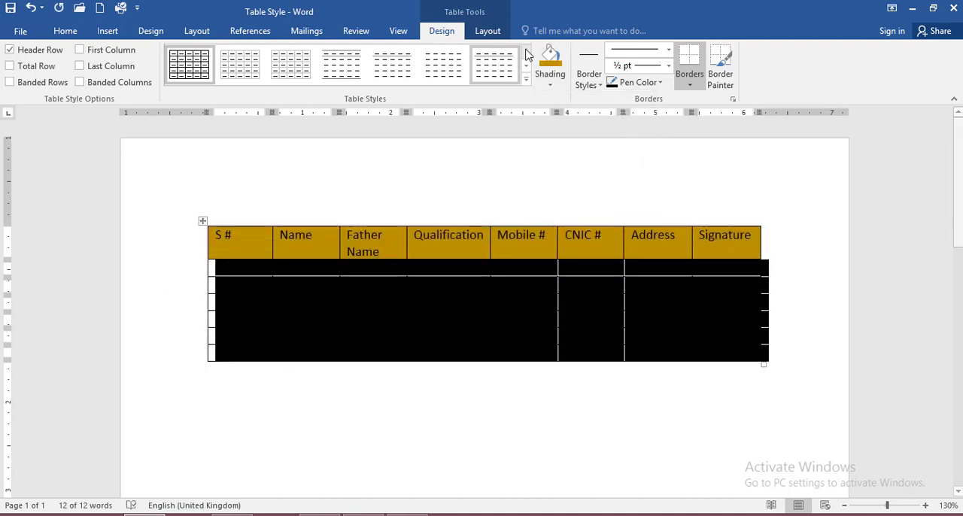
click(549, 80)
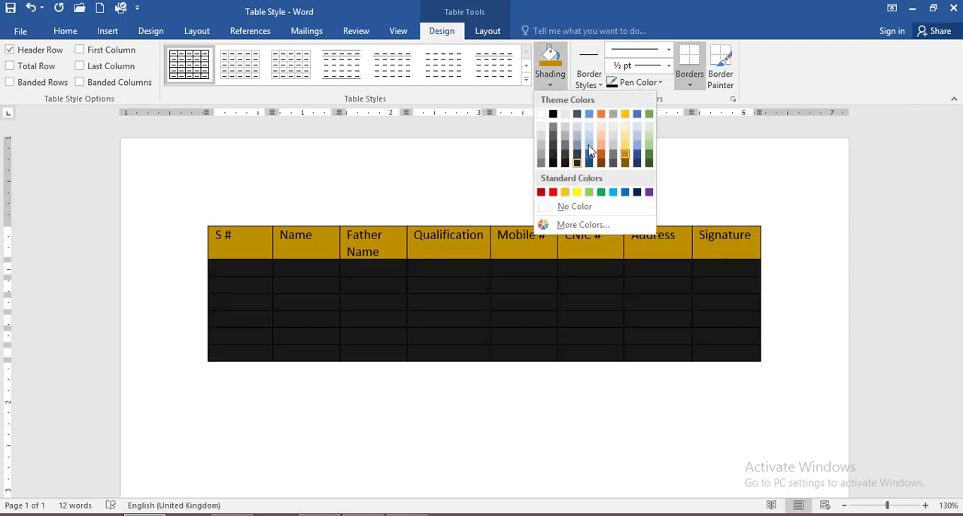
click(603, 135)
click(595, 415)
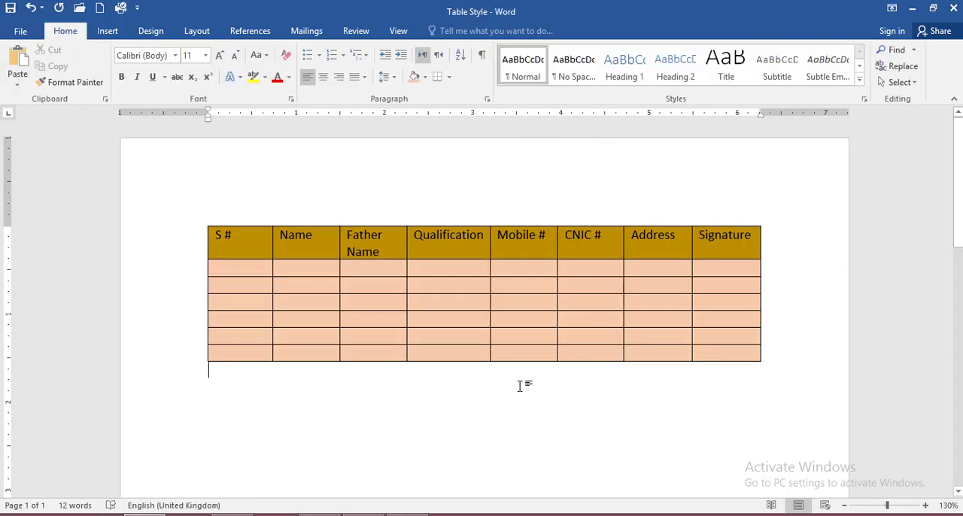
Remove the shading from the whole table by setting it to No Color.
click(426, 283)
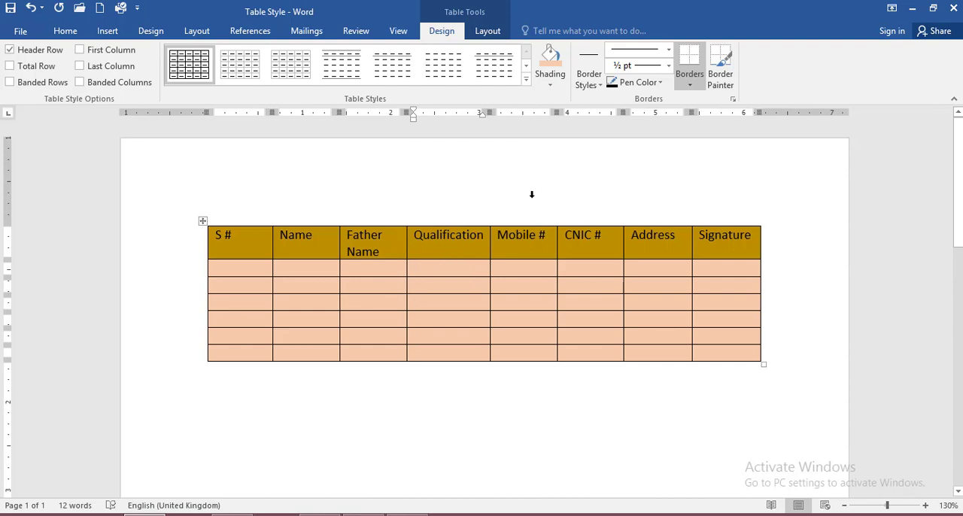
click(204, 222)
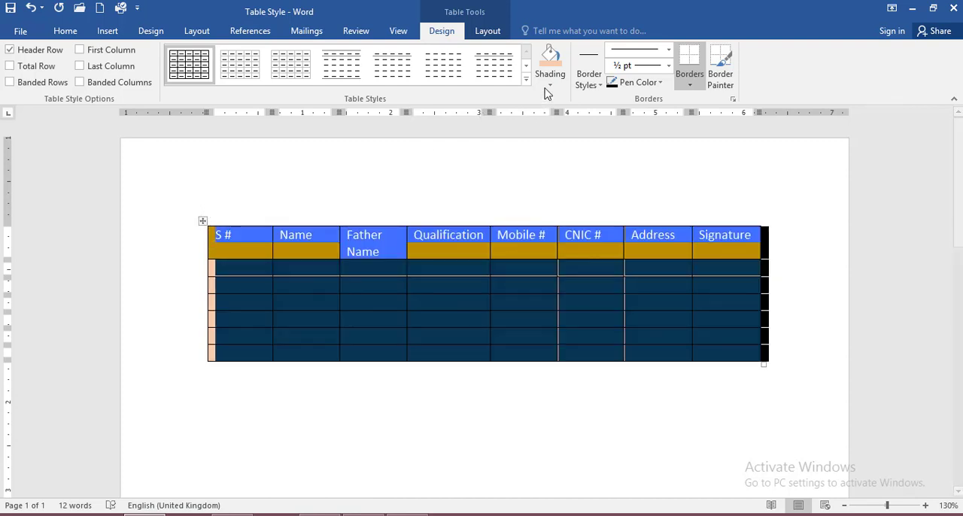
click(547, 85)
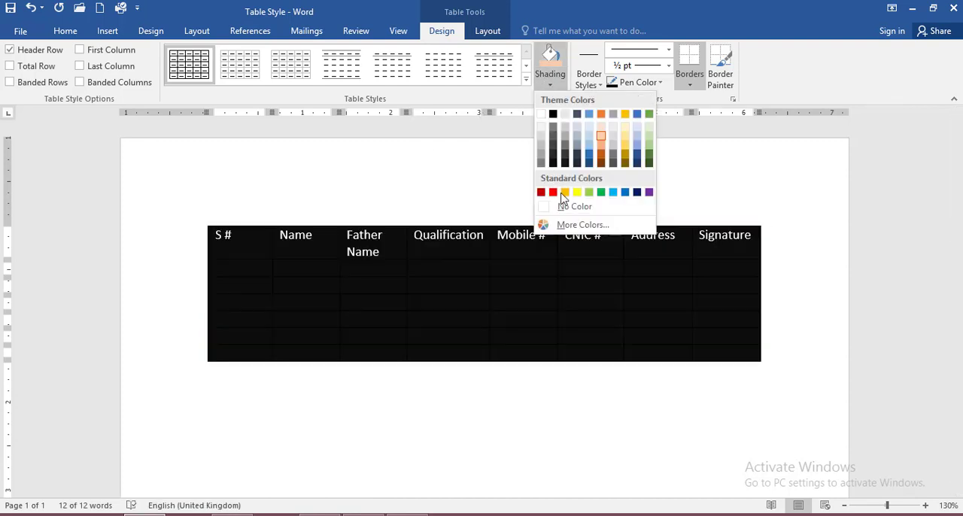
click(566, 207)
click(379, 319)
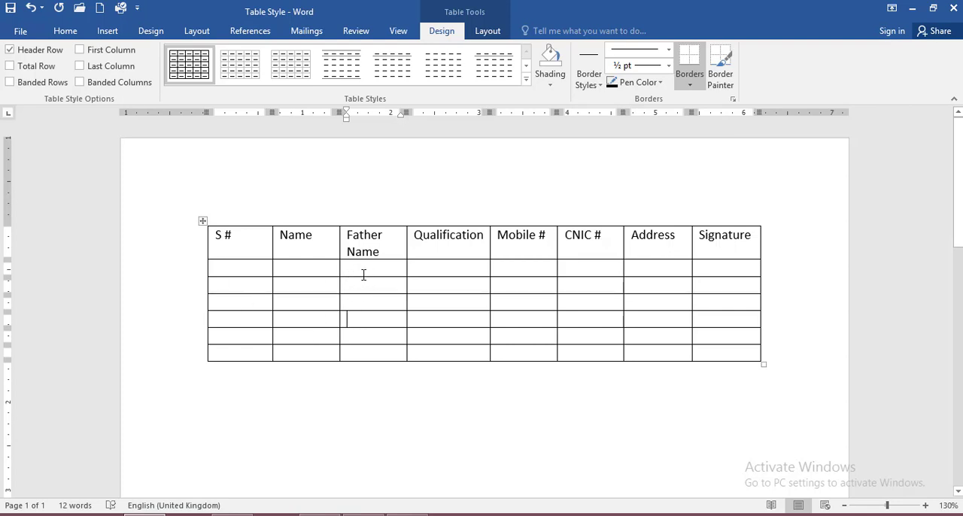
Paint the border below the first empty row across all columns with the grey double-line theme border style.
click(589, 79)
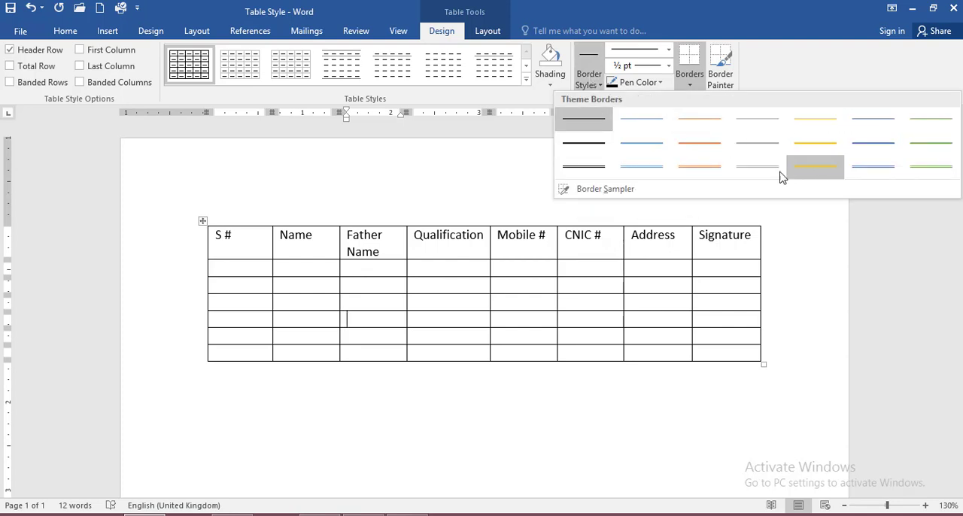
click(756, 173)
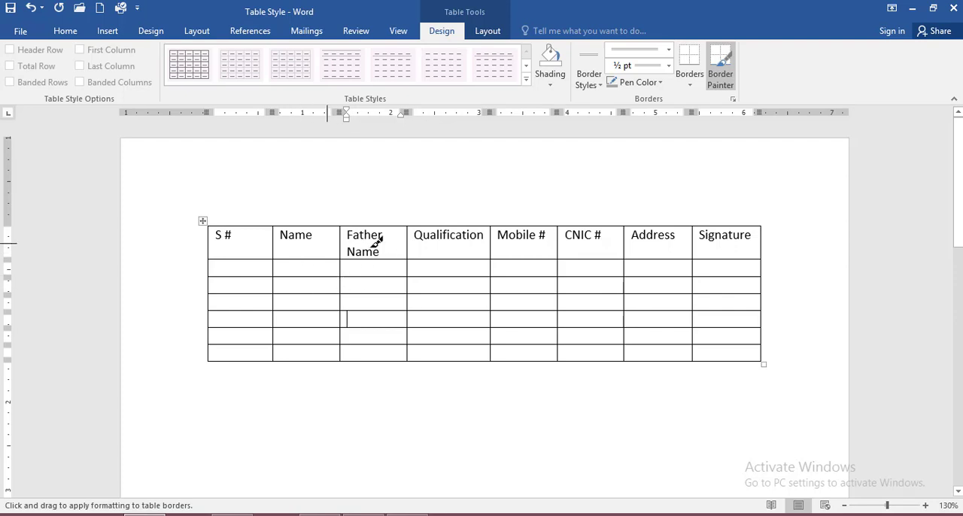
click(222, 275)
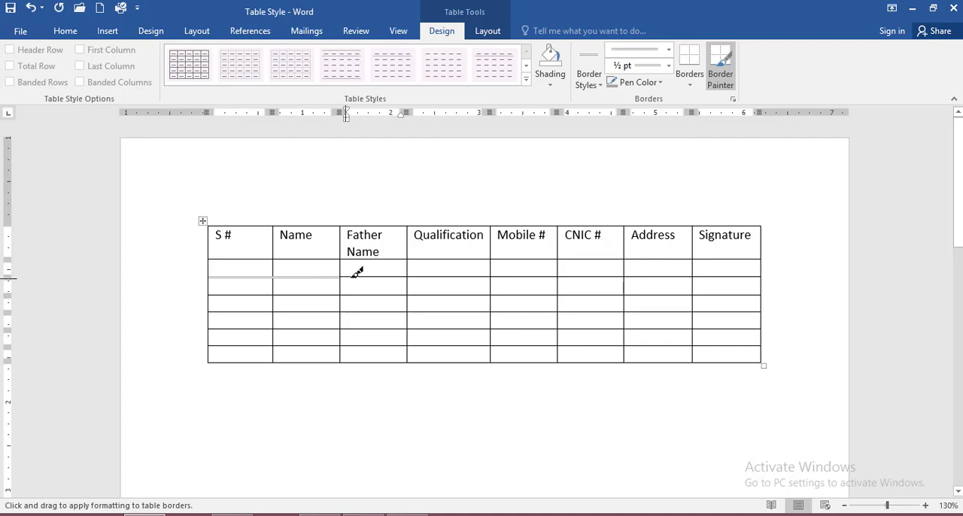
drag(359, 272, 733, 276)
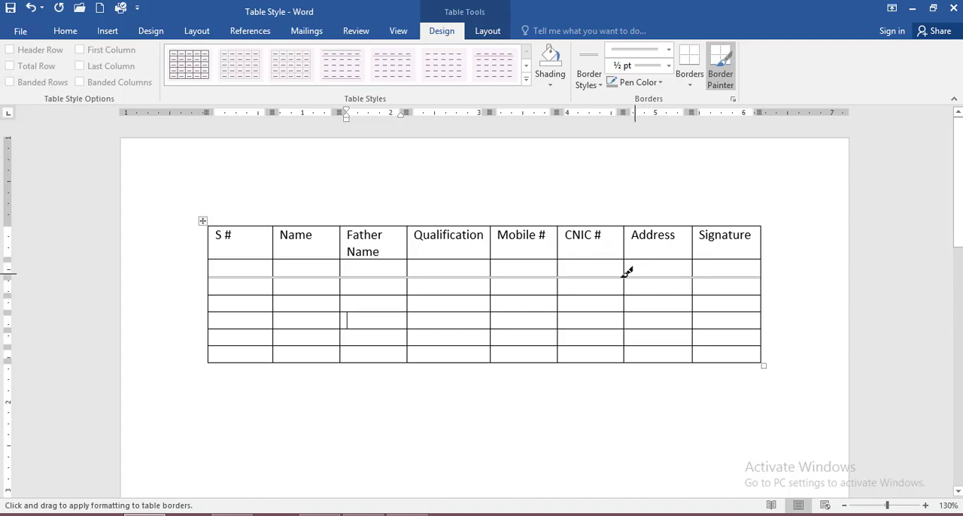
Paint the bottom and side borders of the second empty cell under Mobile # with the black double-line border style, and stop border painting.
click(595, 75)
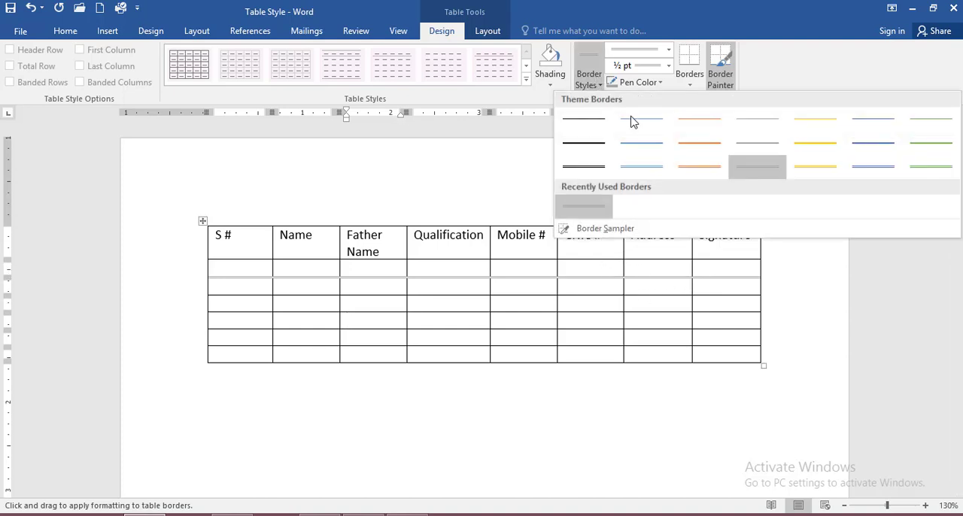
click(607, 173)
click(519, 295)
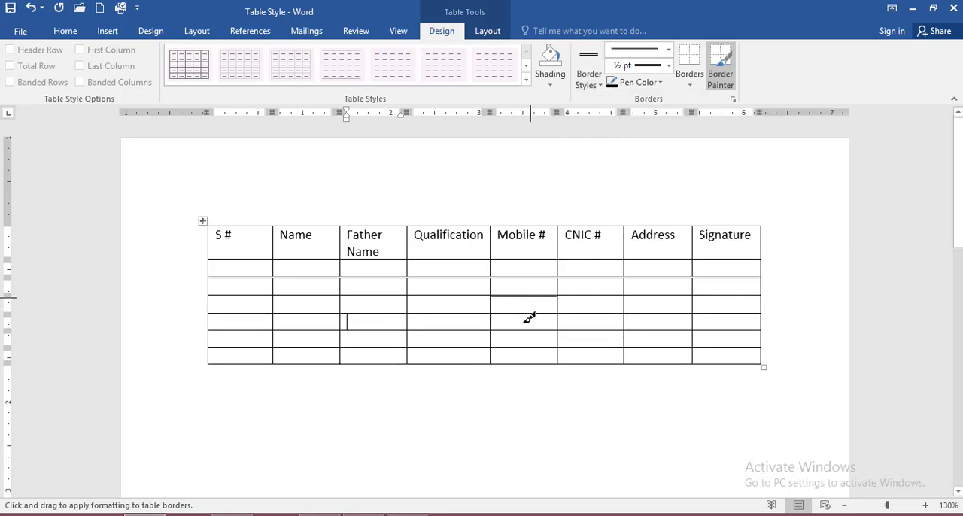
click(558, 284)
click(492, 286)
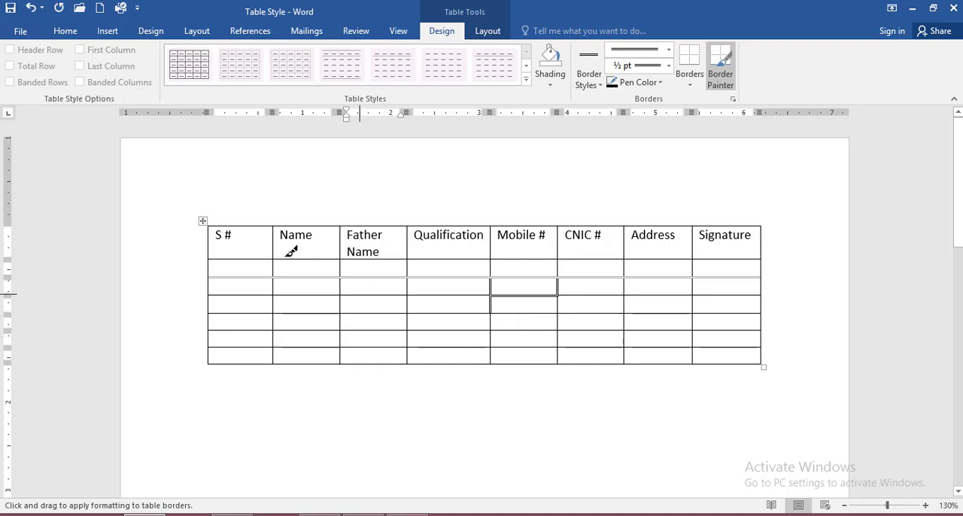
key(Escape)
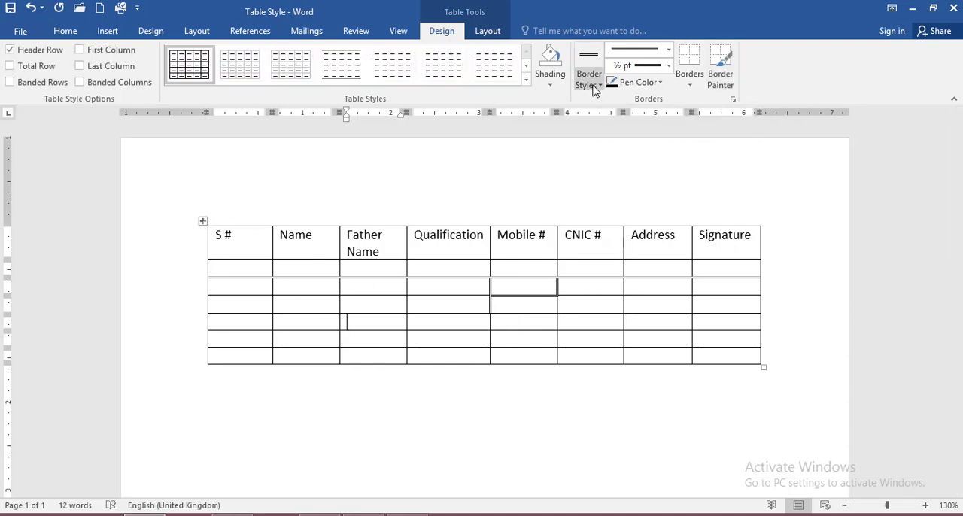
Paint the borders below the second empty cells under Qualification and Mobile # with a 3 pt black thick-thin double-line style.
click(667, 51)
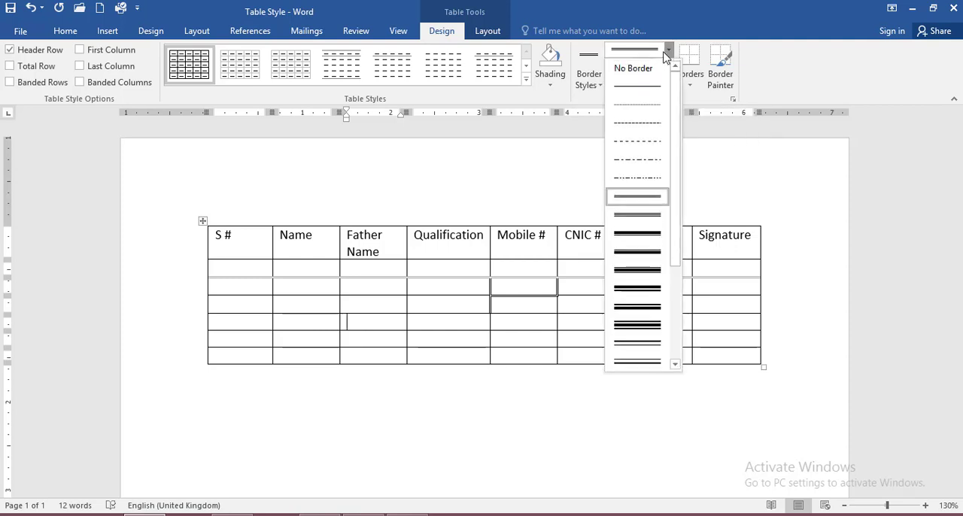
click(667, 51)
click(589, 82)
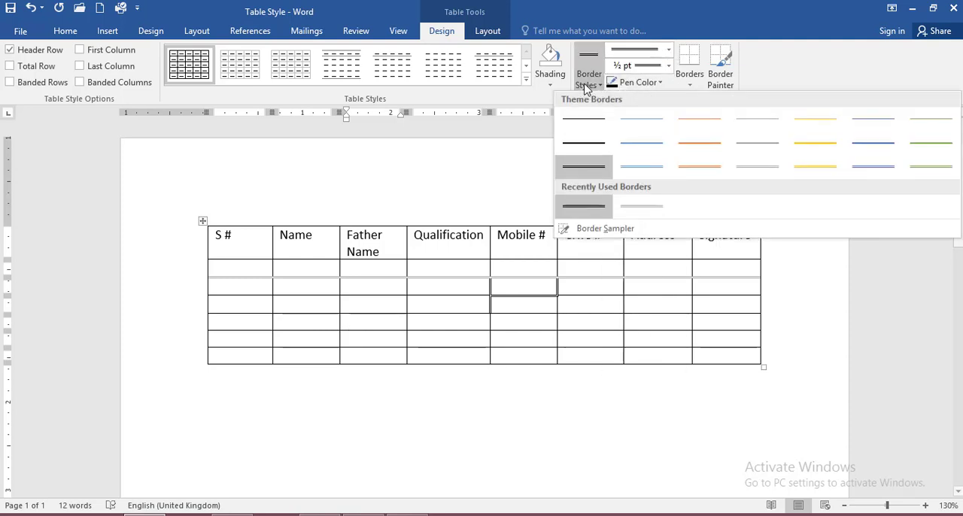
click(667, 52)
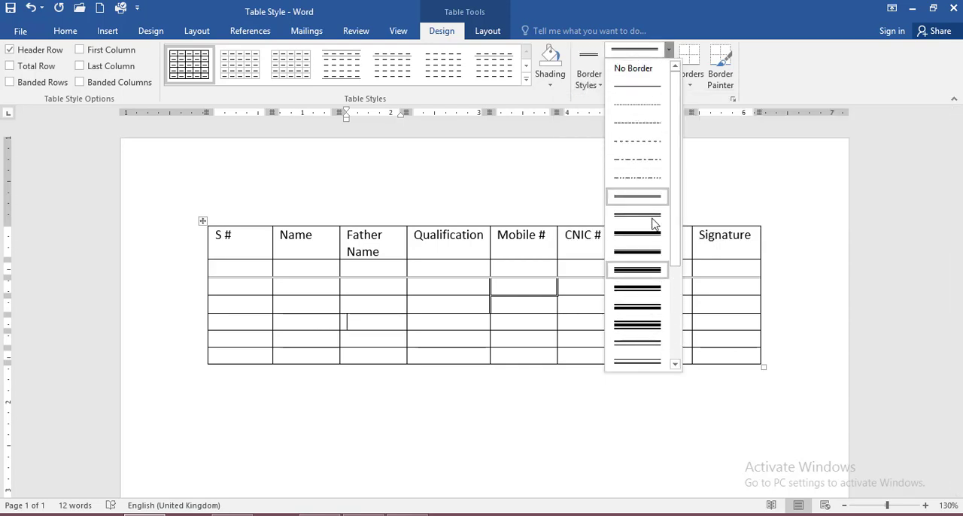
scroll(652, 271, down, 1)
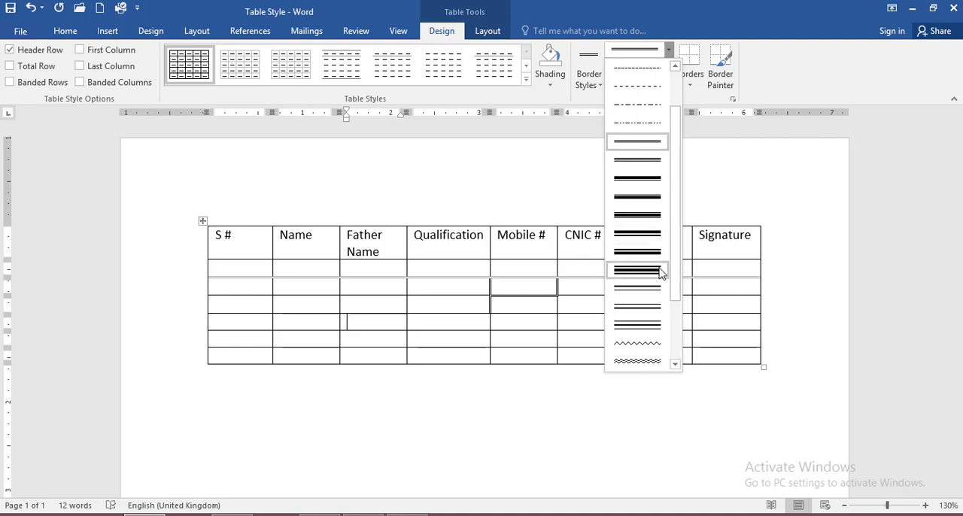
click(637, 234)
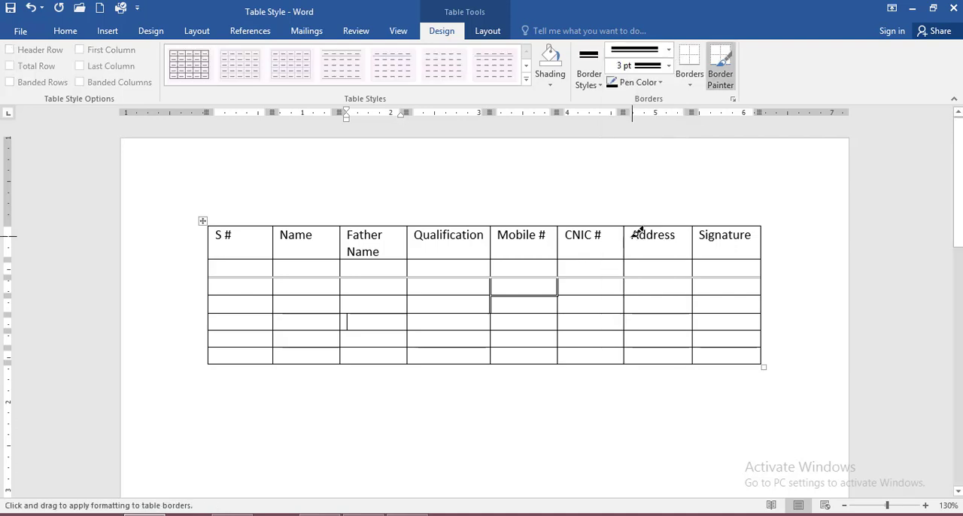
click(450, 293)
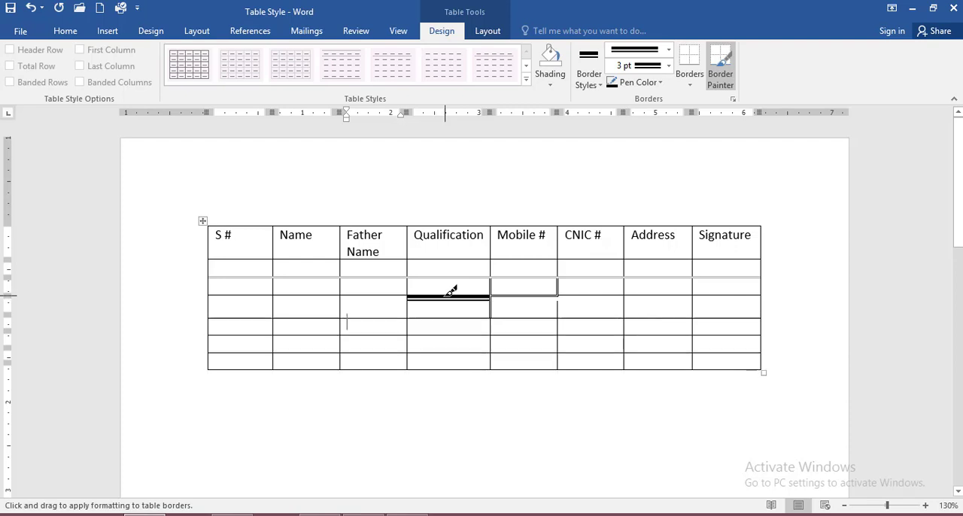
click(529, 295)
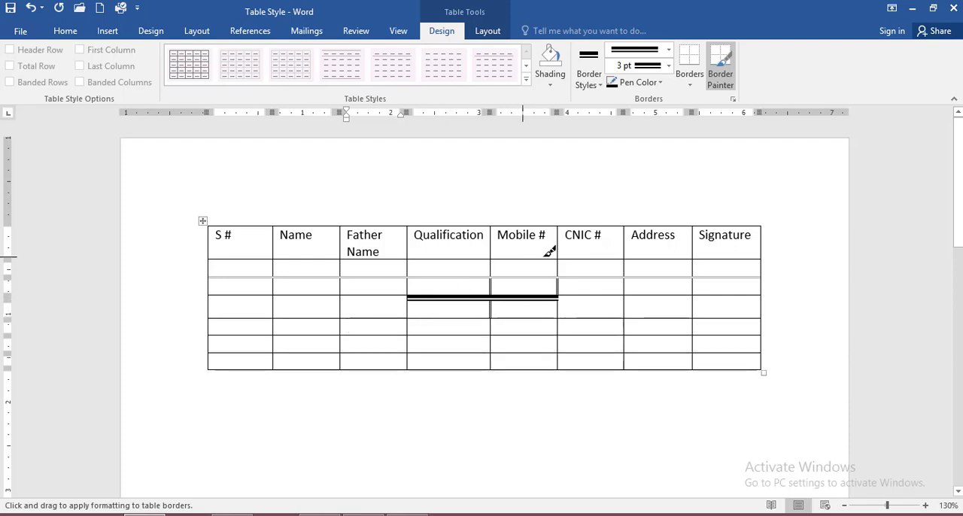
Set the border weight to 1 ½ pt and paint the borders below the second empty cells under Qualification and Father Name.
click(669, 66)
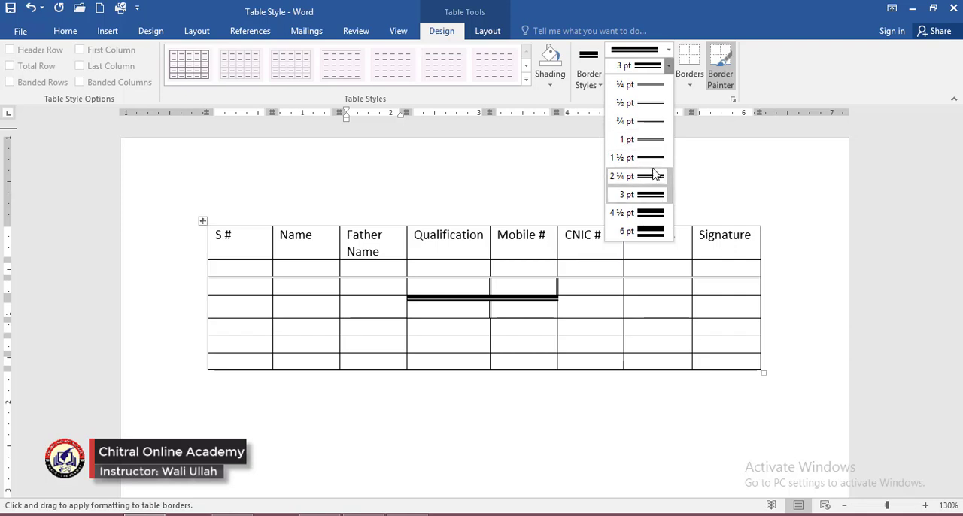
click(649, 164)
click(461, 297)
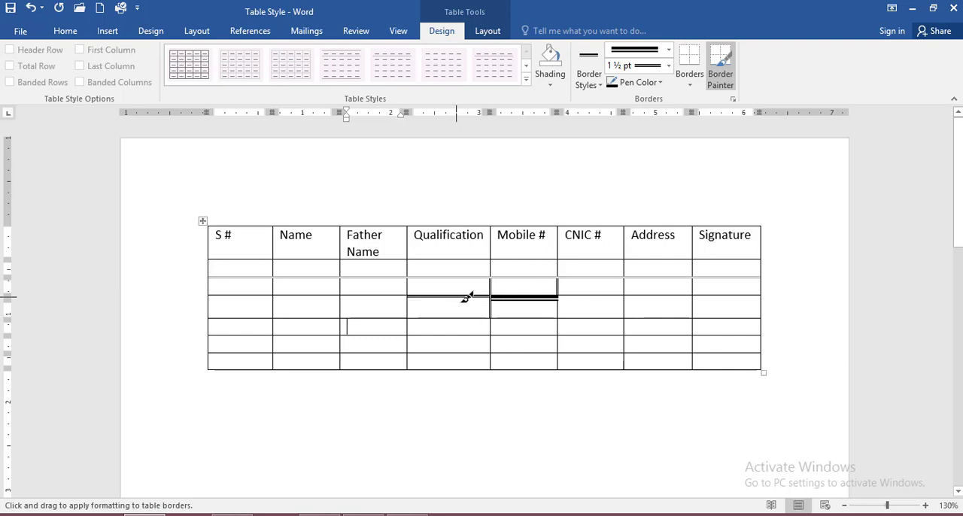
click(387, 295)
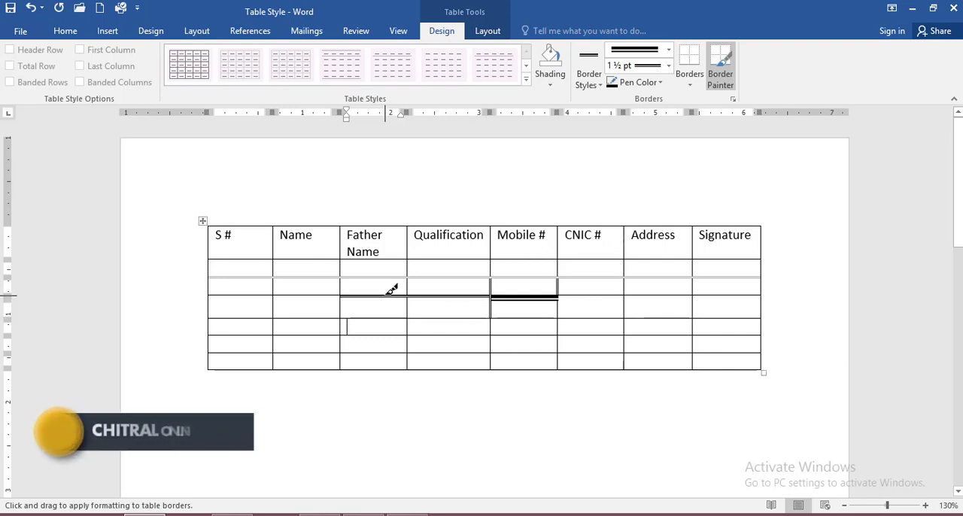
Set the border weight to ¼ pt and paint the border below the third empty cell under Father Name.
click(668, 66)
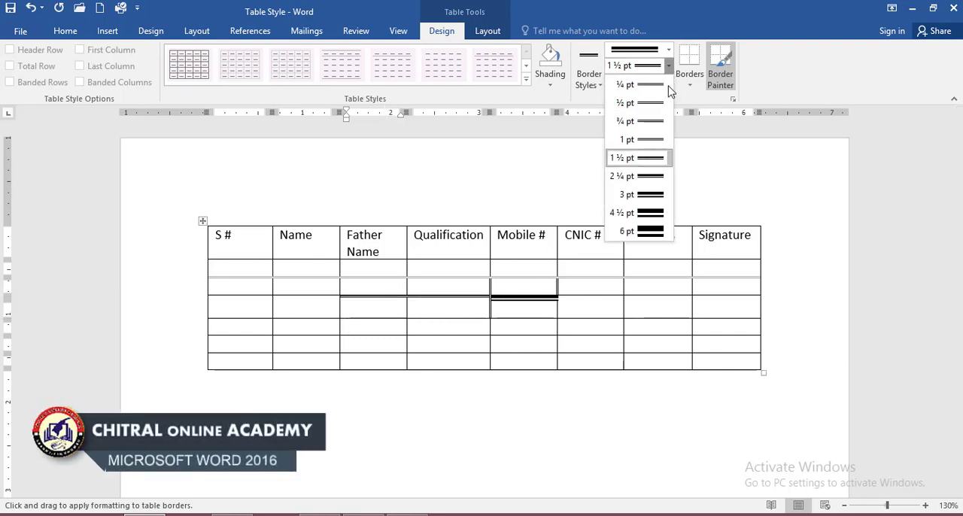
click(643, 85)
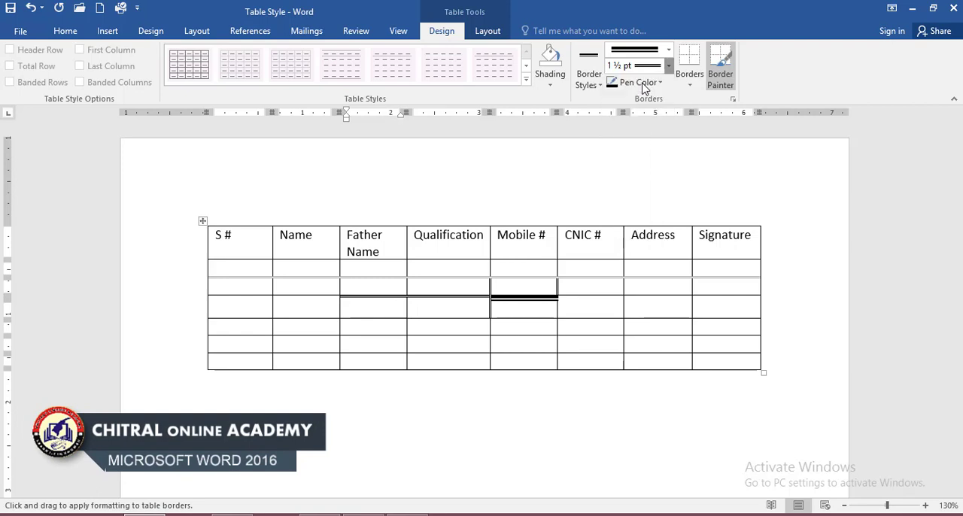
click(385, 318)
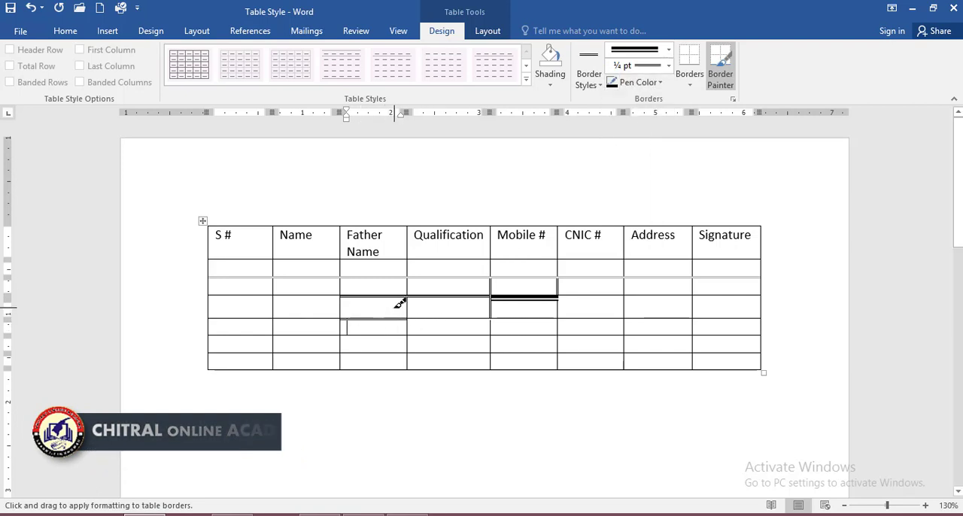
click(668, 50)
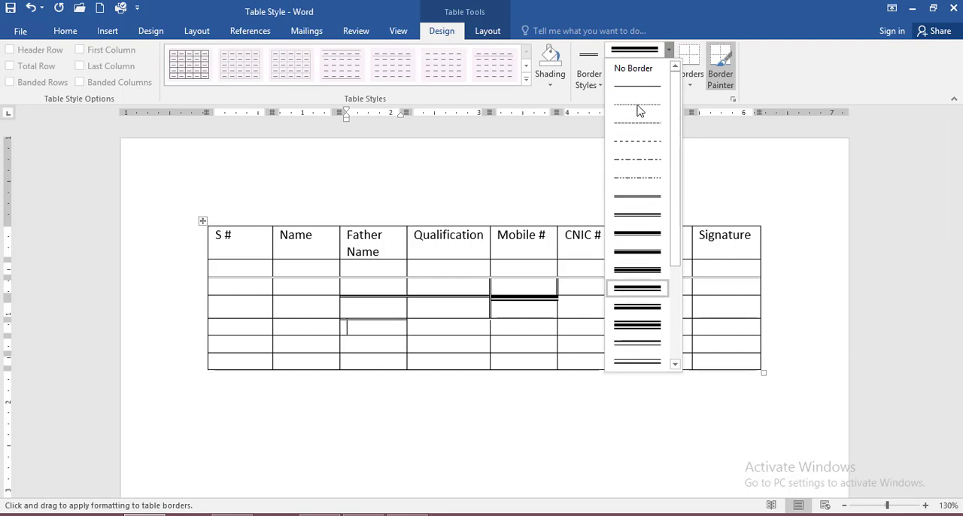
click(663, 179)
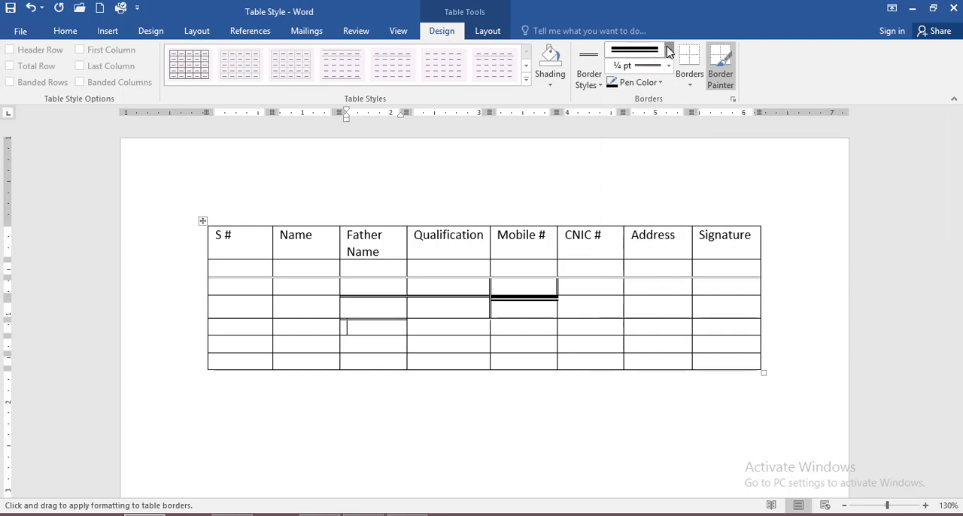
click(668, 65)
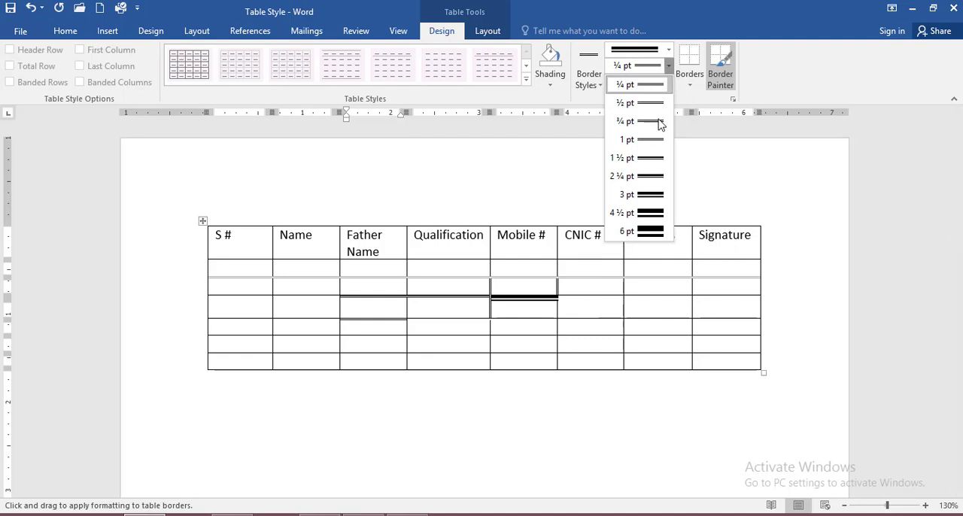
click(668, 66)
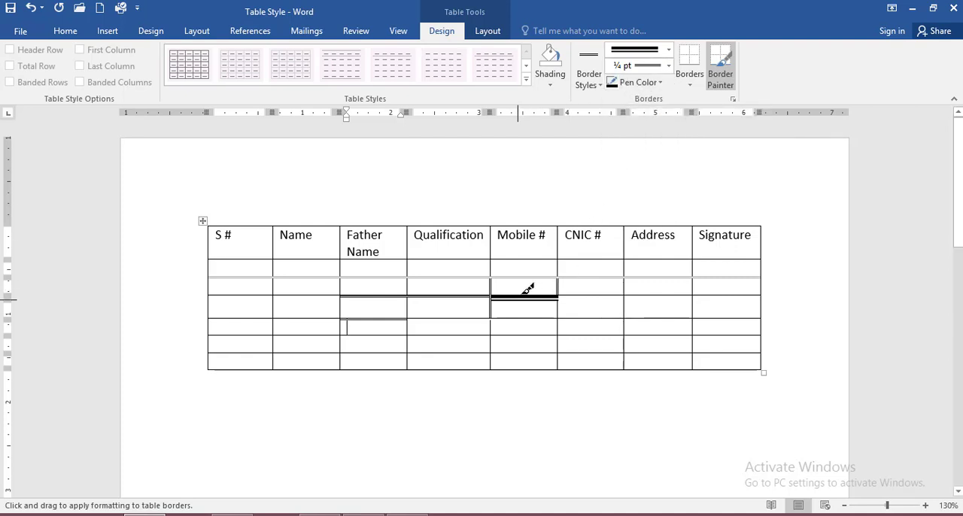
Paint light blue borders above, below and on the Mobile # side of the third empty Qualification cell, and above the adjacent Mobile # cell.
click(625, 86)
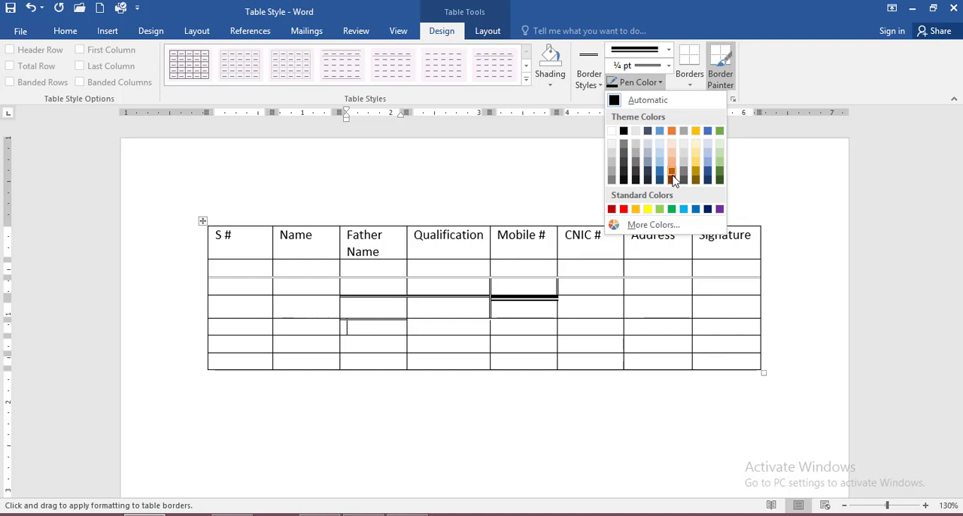
click(684, 209)
click(525, 295)
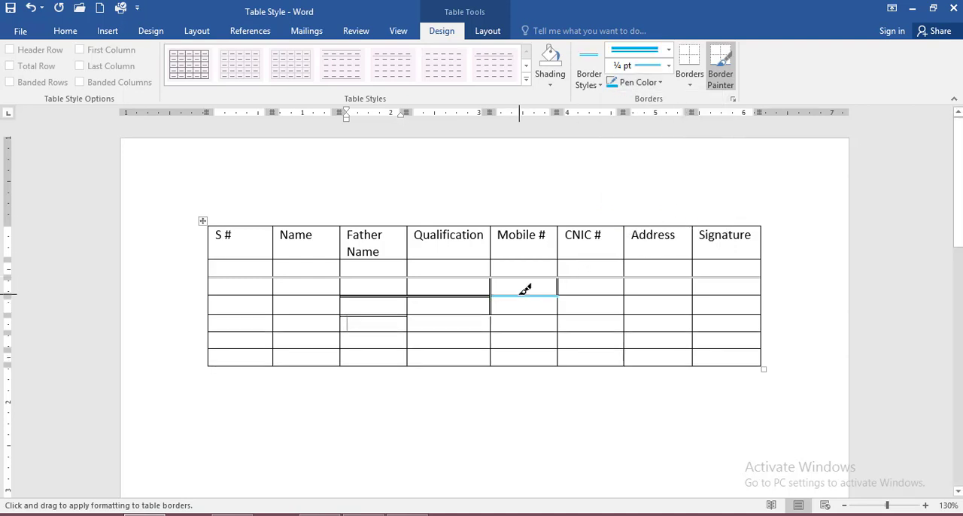
click(492, 304)
click(482, 298)
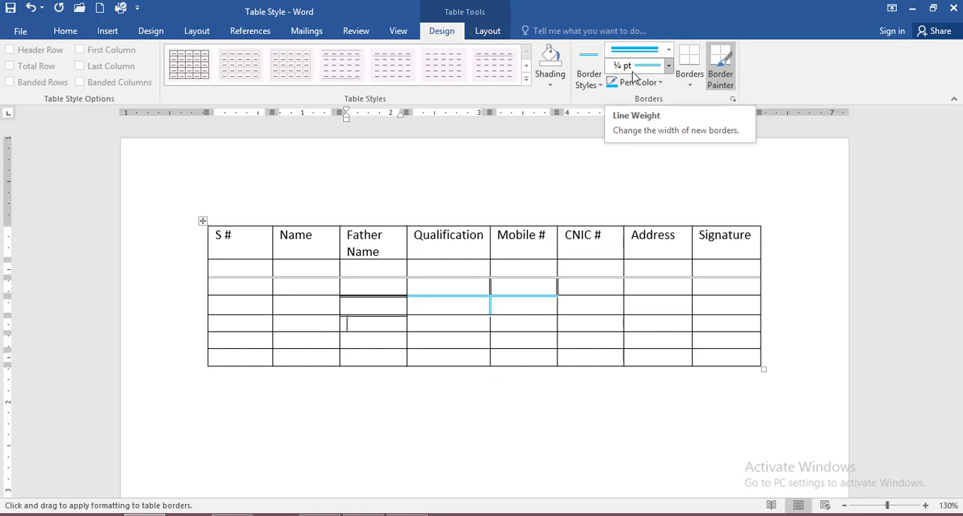
click(466, 314)
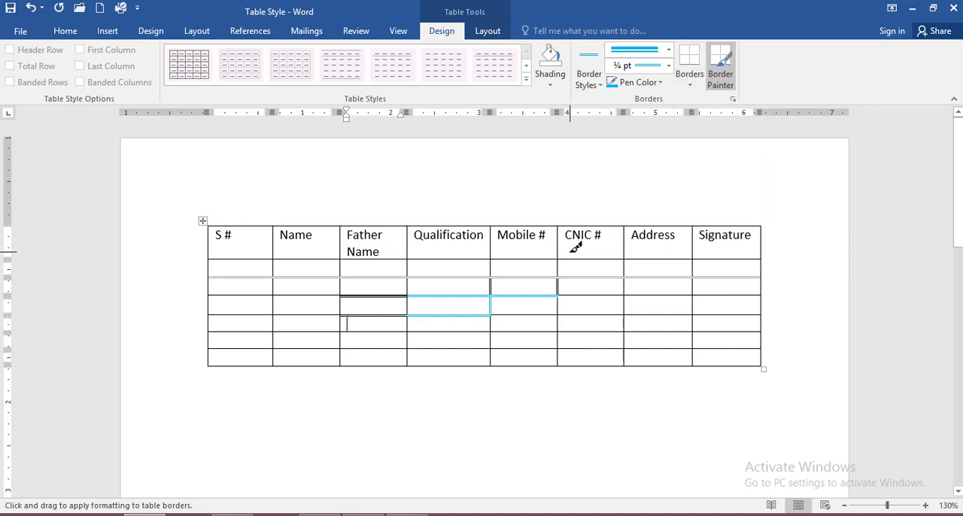
key(Escape)
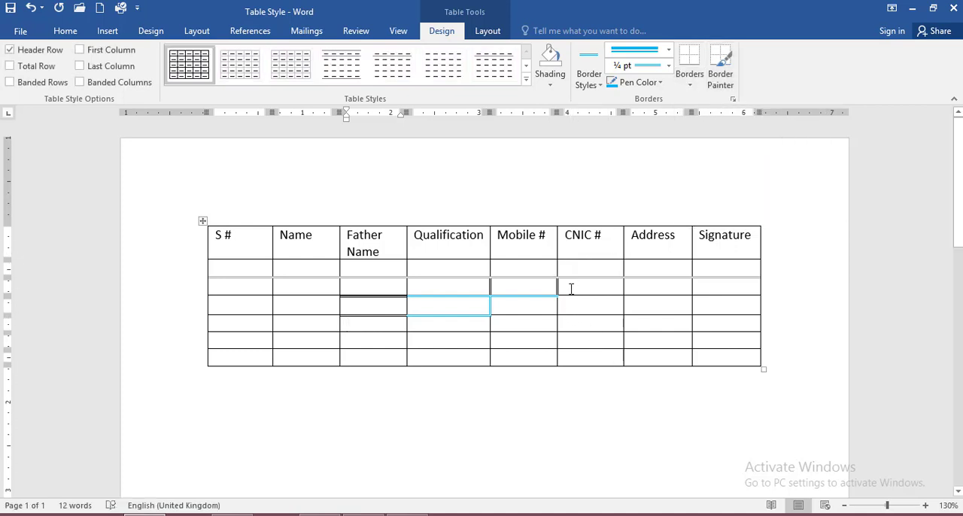
Remove all borders from the second to fifth empty rows under CNIC #, Address and Signature.
drag(571, 289, 724, 340)
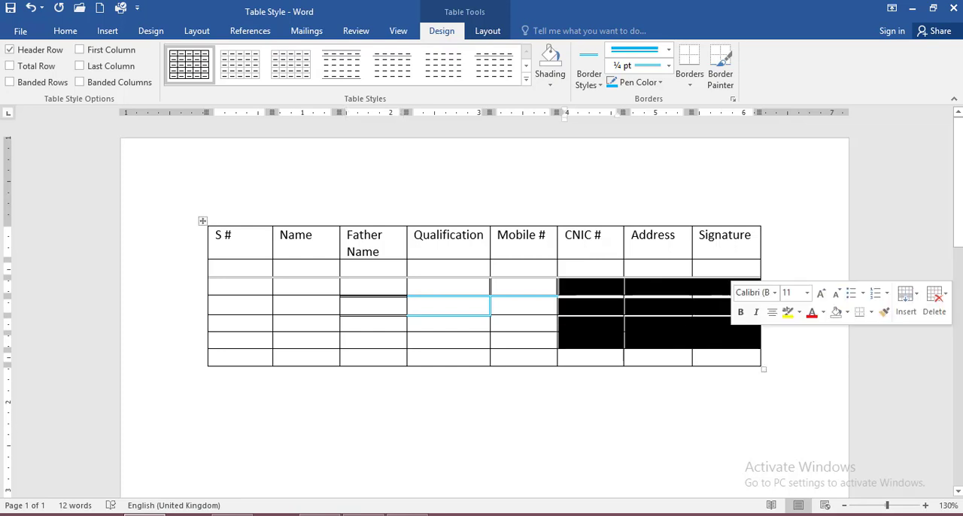
click(689, 85)
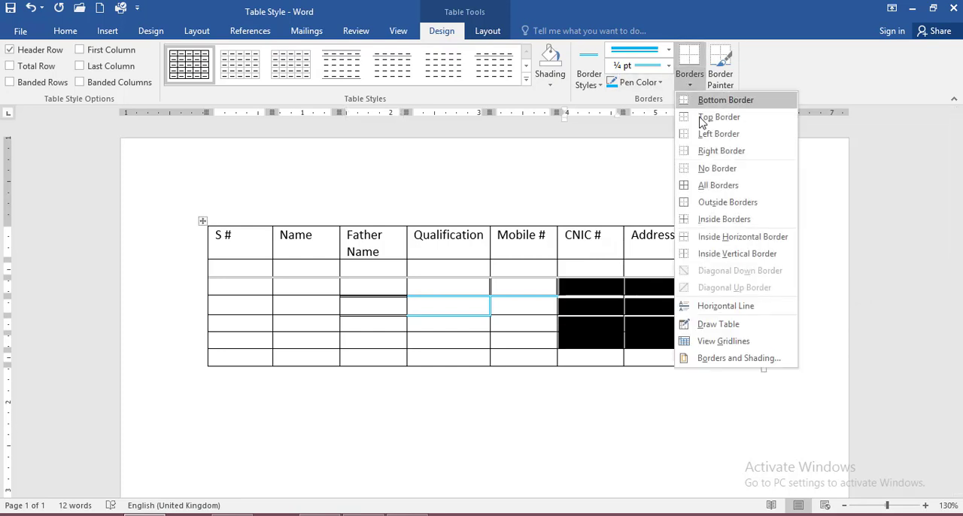
click(711, 168)
click(804, 267)
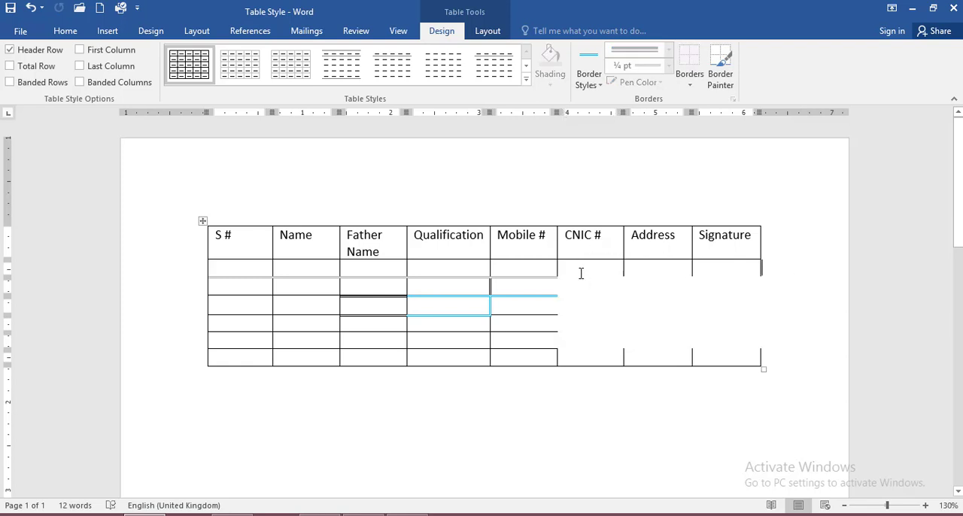
Apply light blue outside borders around the first five empty rows under CNIC #, Address and Signature.
mouse_move(579, 270)
mouse_down()
mouse_move(692, 340)
mouse_move(723, 339)
mouse_move(698, 331)
mouse_up()
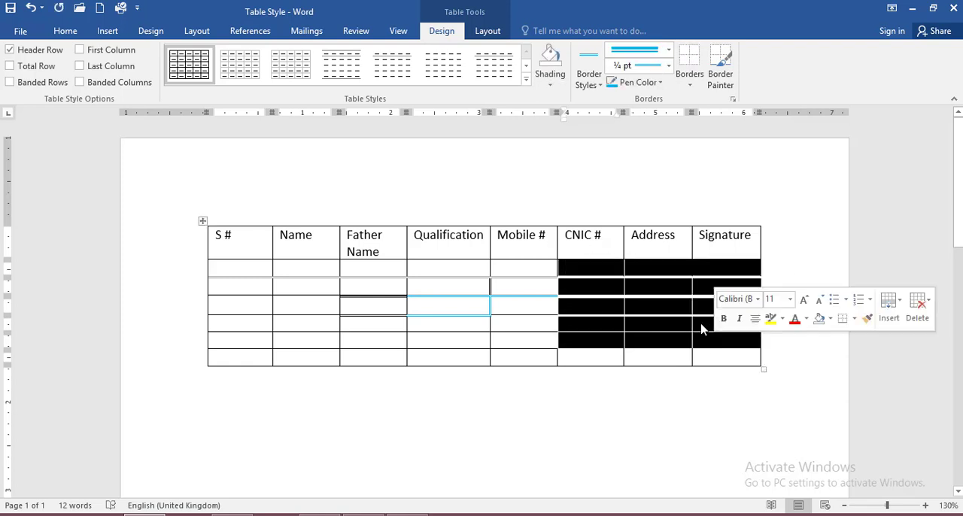
click(696, 89)
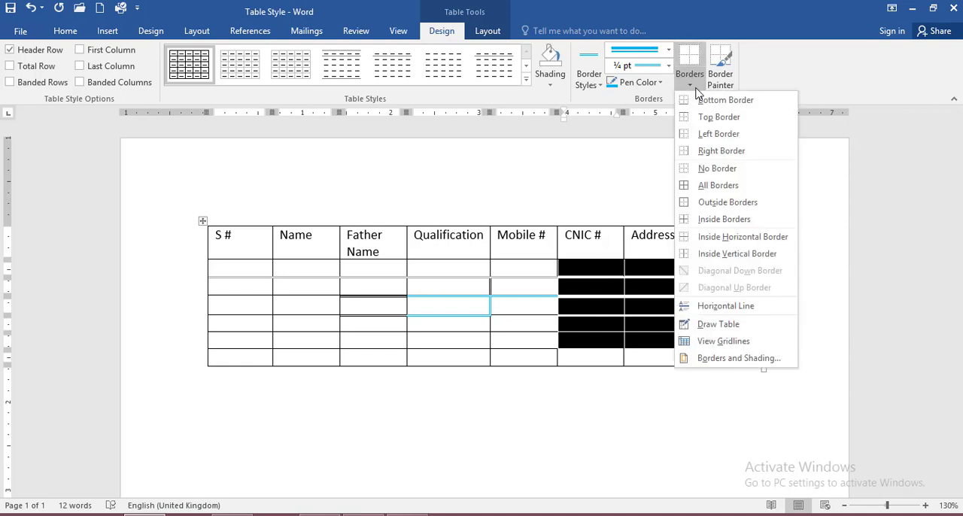
click(727, 203)
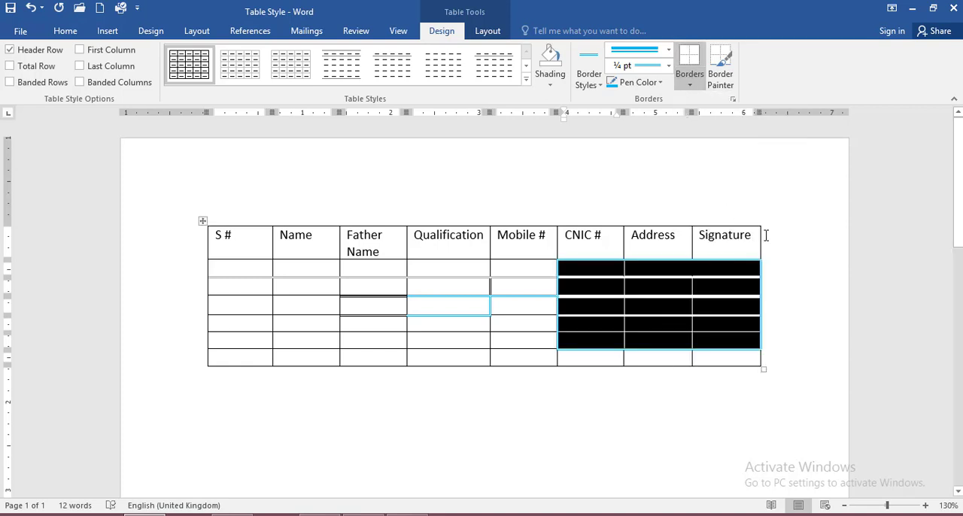
click(645, 321)
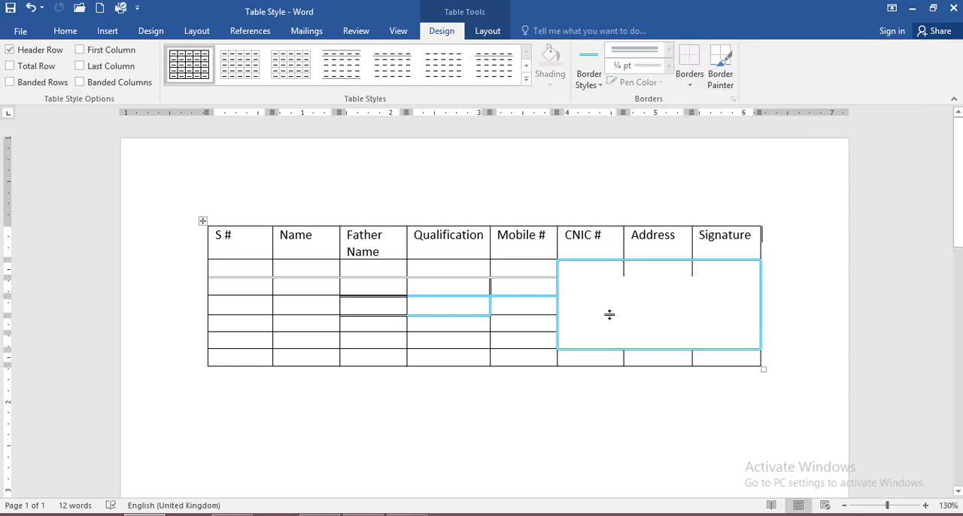
Apply all borders in light blue to the first five empty rows under CNIC #, Address and Signature.
click(569, 274)
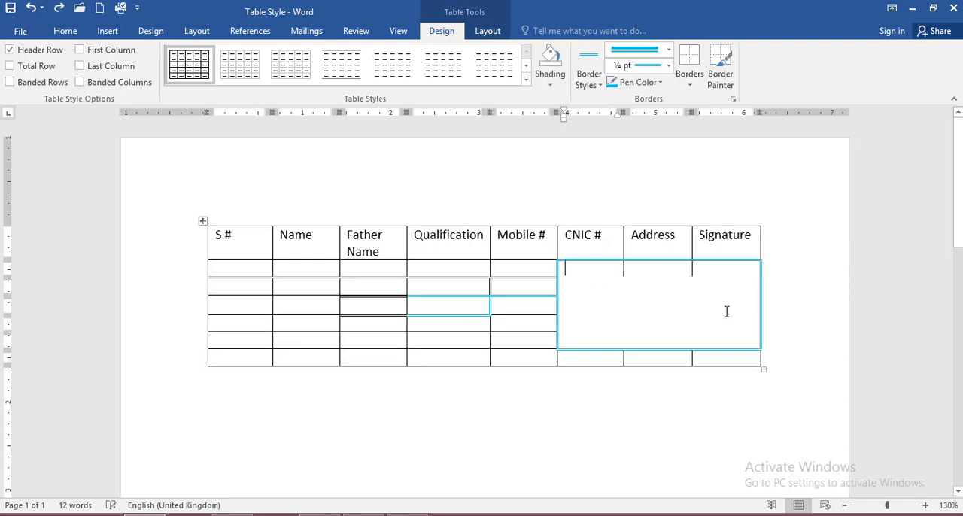
drag(730, 342, 571, 270)
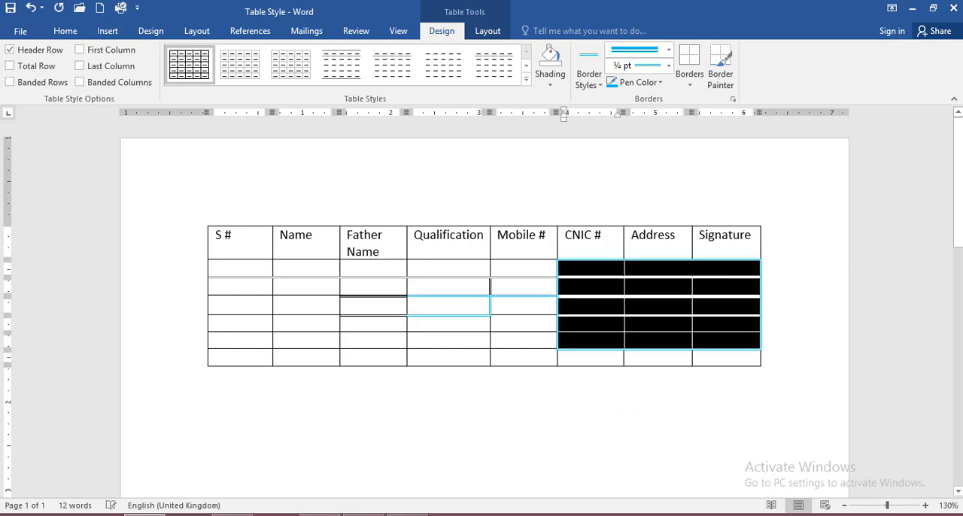
click(689, 84)
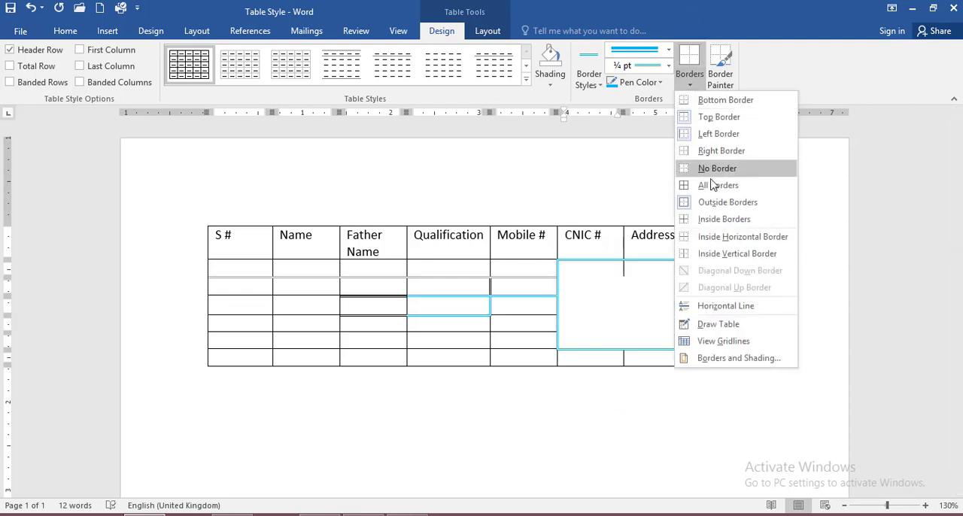
click(715, 185)
click(662, 332)
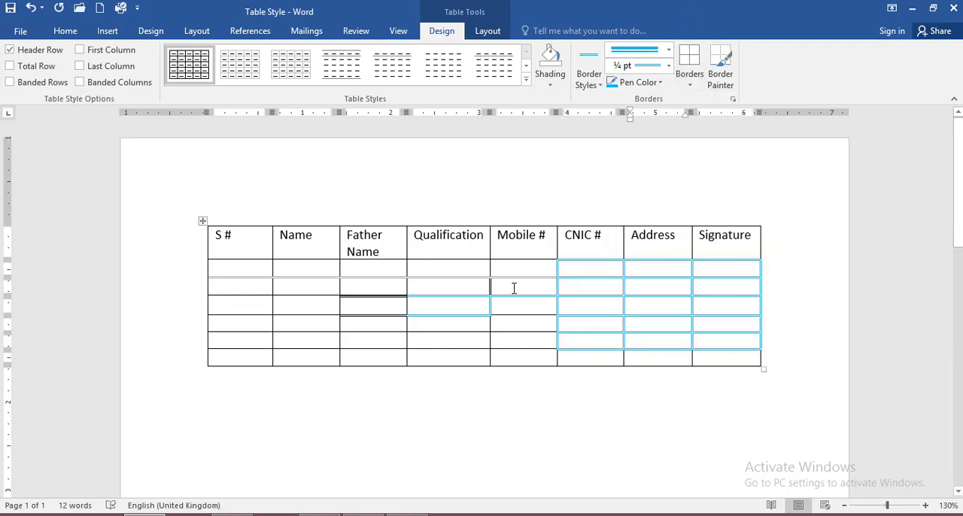
Paint light blue borders below the fourth empty cells under Qualification and Father Name and below the second empty cell under Name.
click(721, 86)
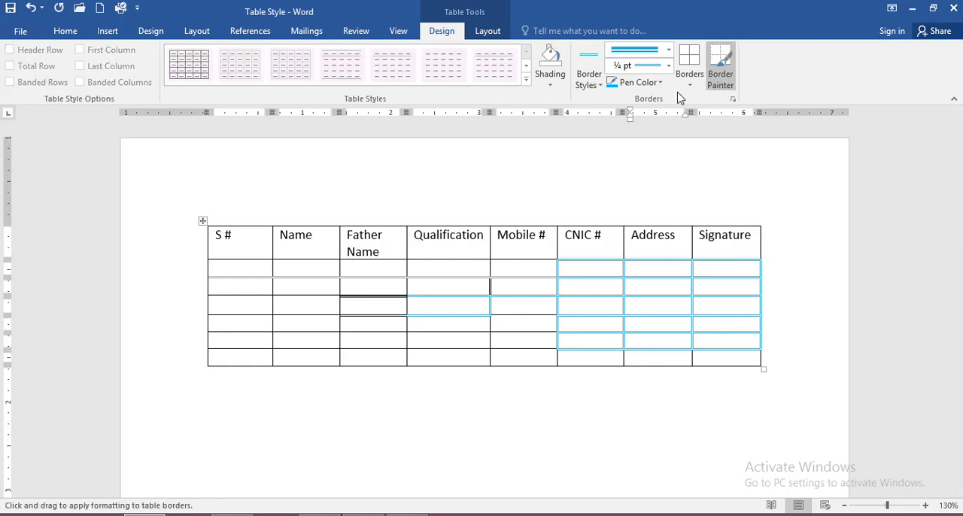
click(427, 329)
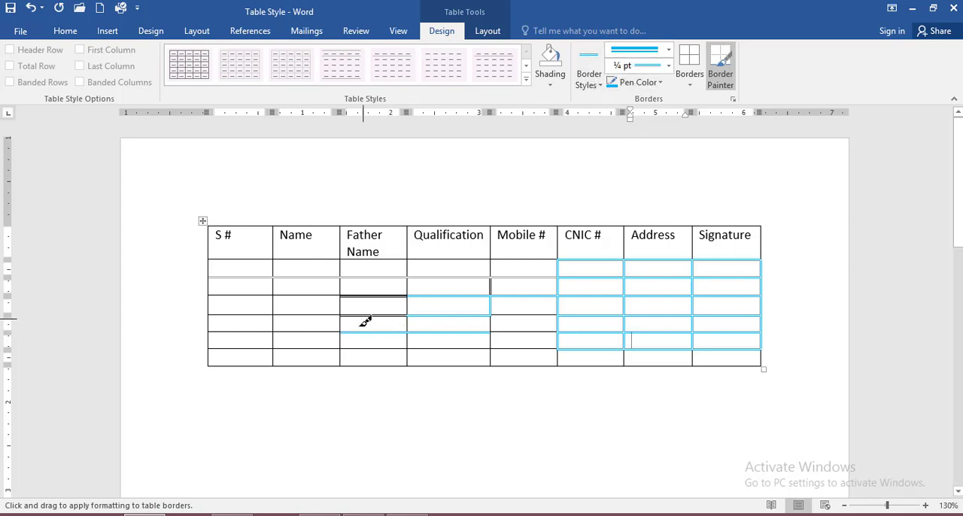
click(308, 296)
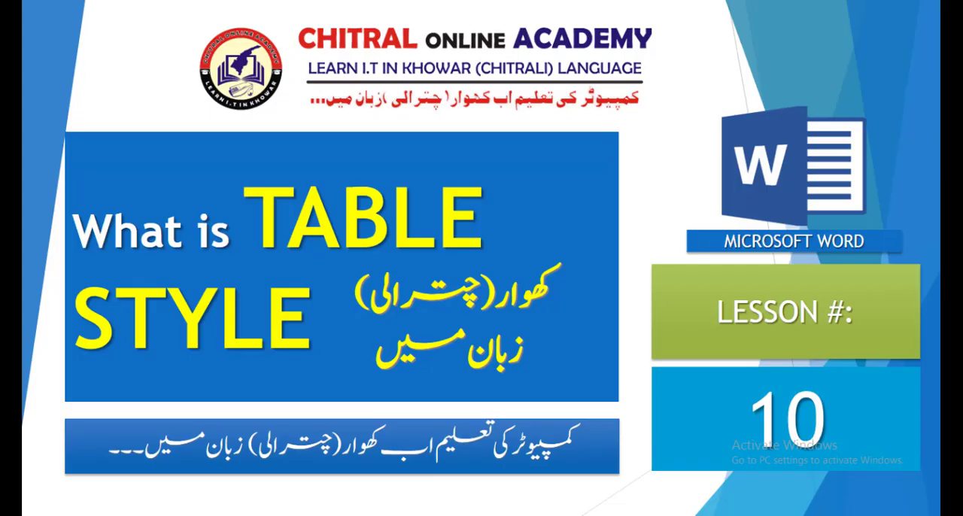